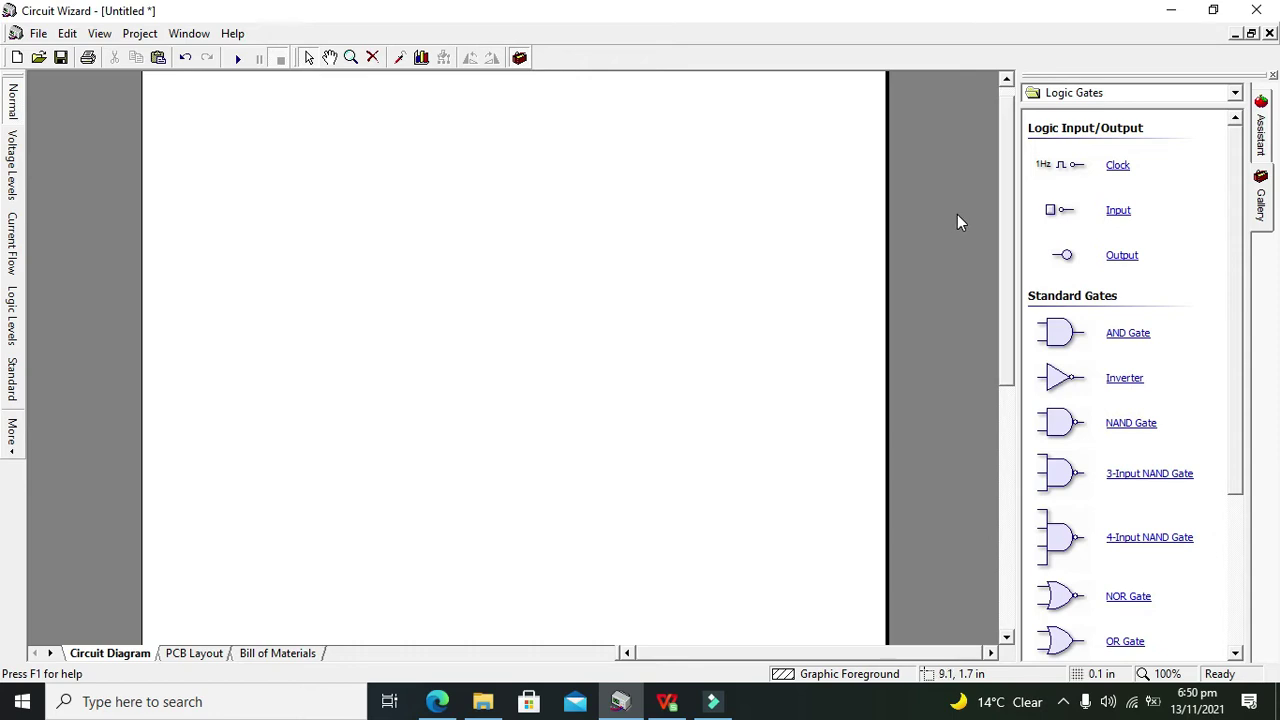
Place two 1K resistors from the Resistors gallery, R1 stacked above R2
click(1166, 97)
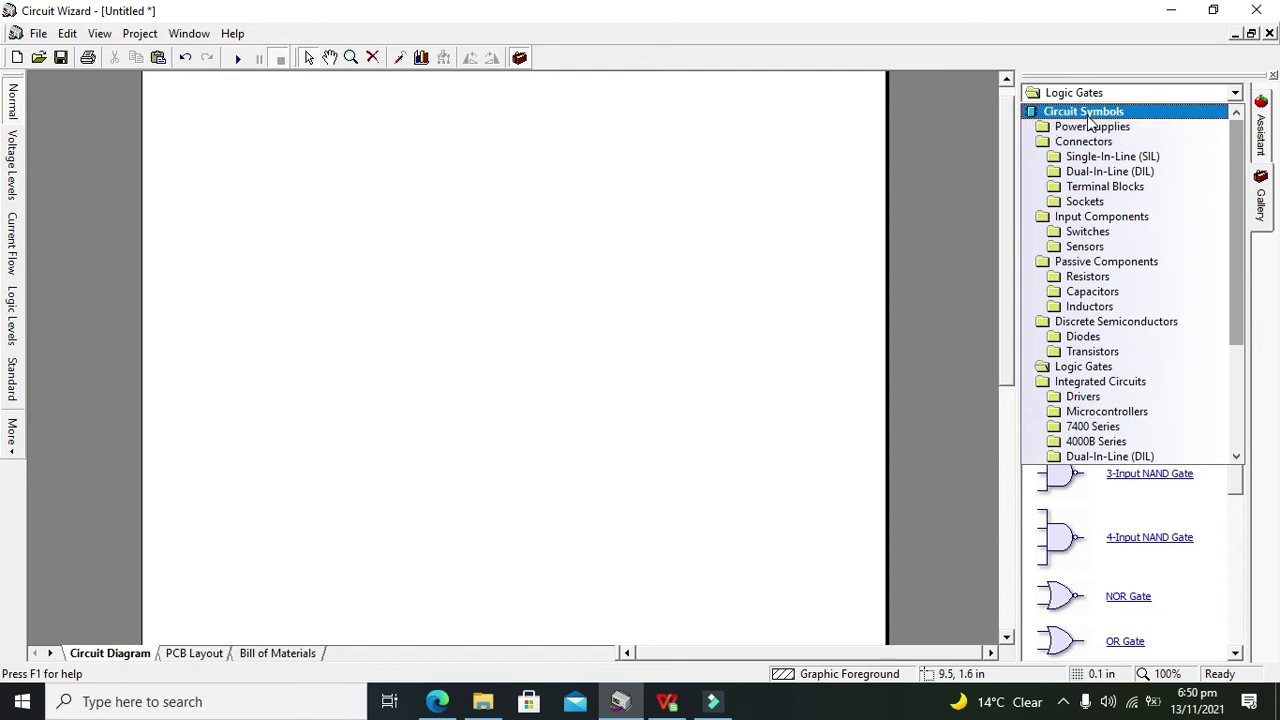
click(1078, 287)
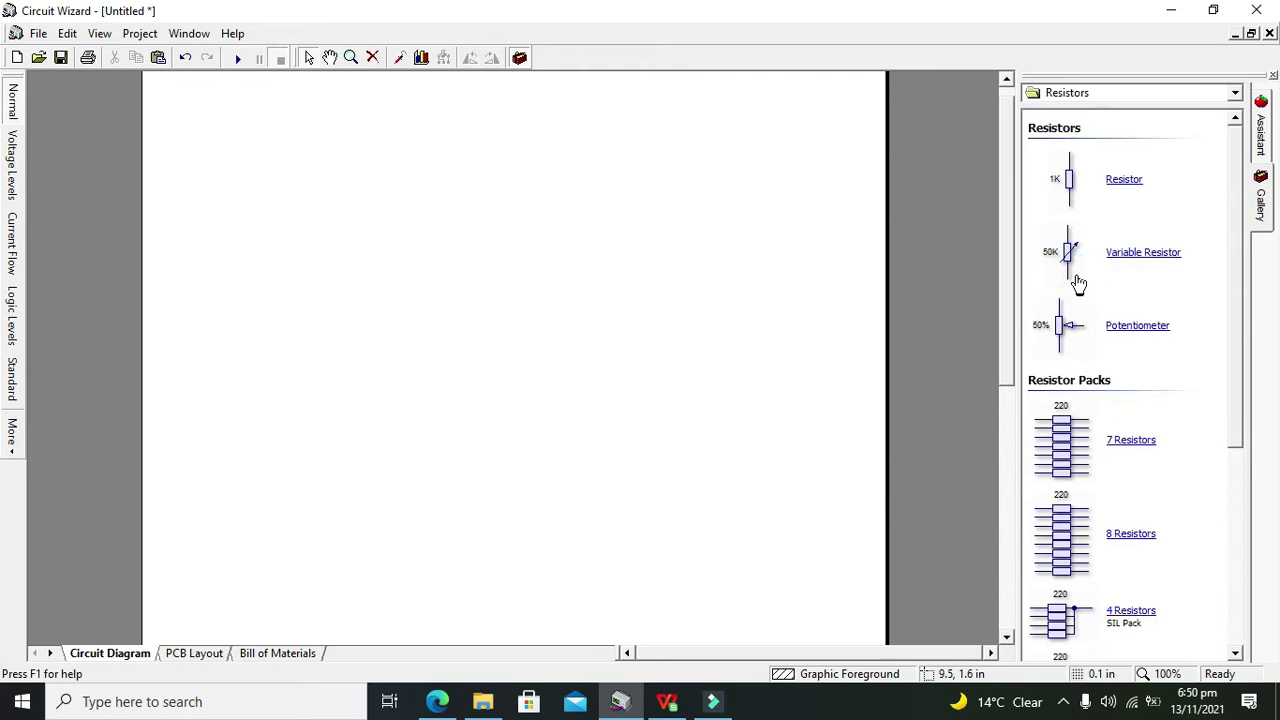
drag(1070, 185, 540, 338)
click(582, 318)
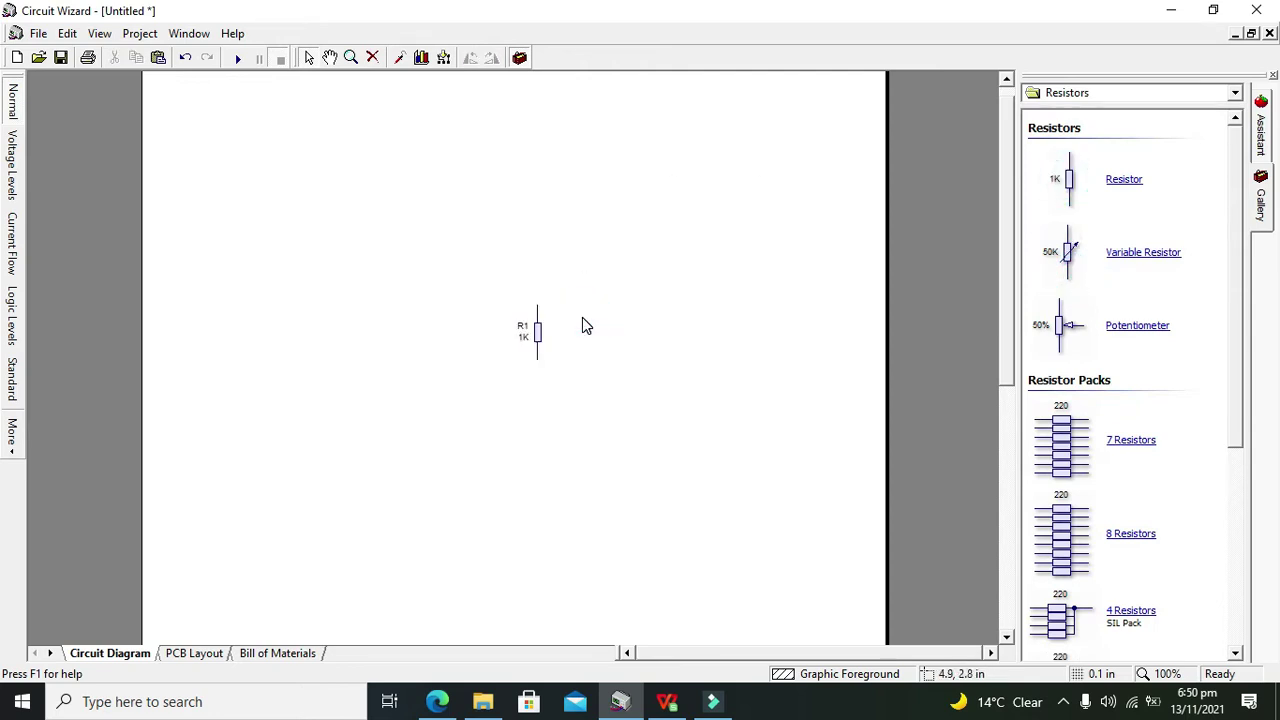
drag(1066, 180, 536, 406)
click(539, 377)
click(1137, 92)
drag(1236, 200, 1152, 131)
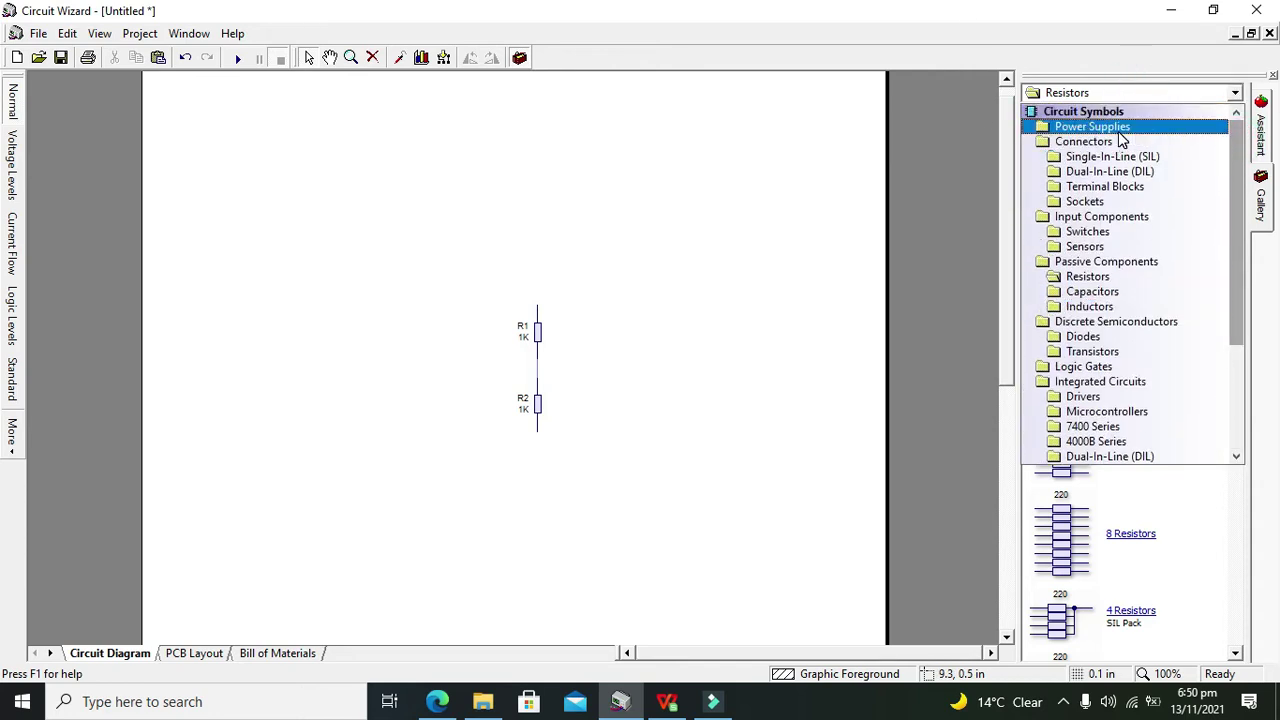
Add 9V battery B1 and wire its terminals to R1's top and R2's bottom
click(1118, 130)
drag(1071, 176, 536, 278)
click(449, 364)
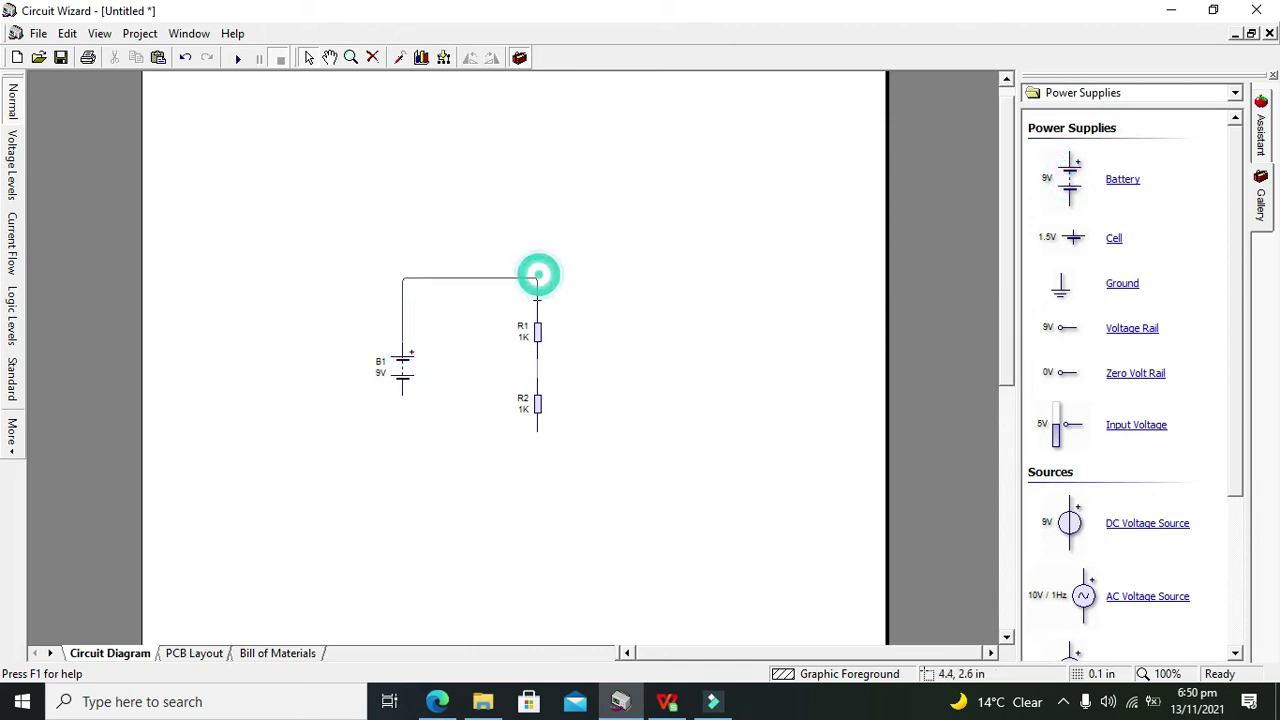
click(537, 429)
click(400, 446)
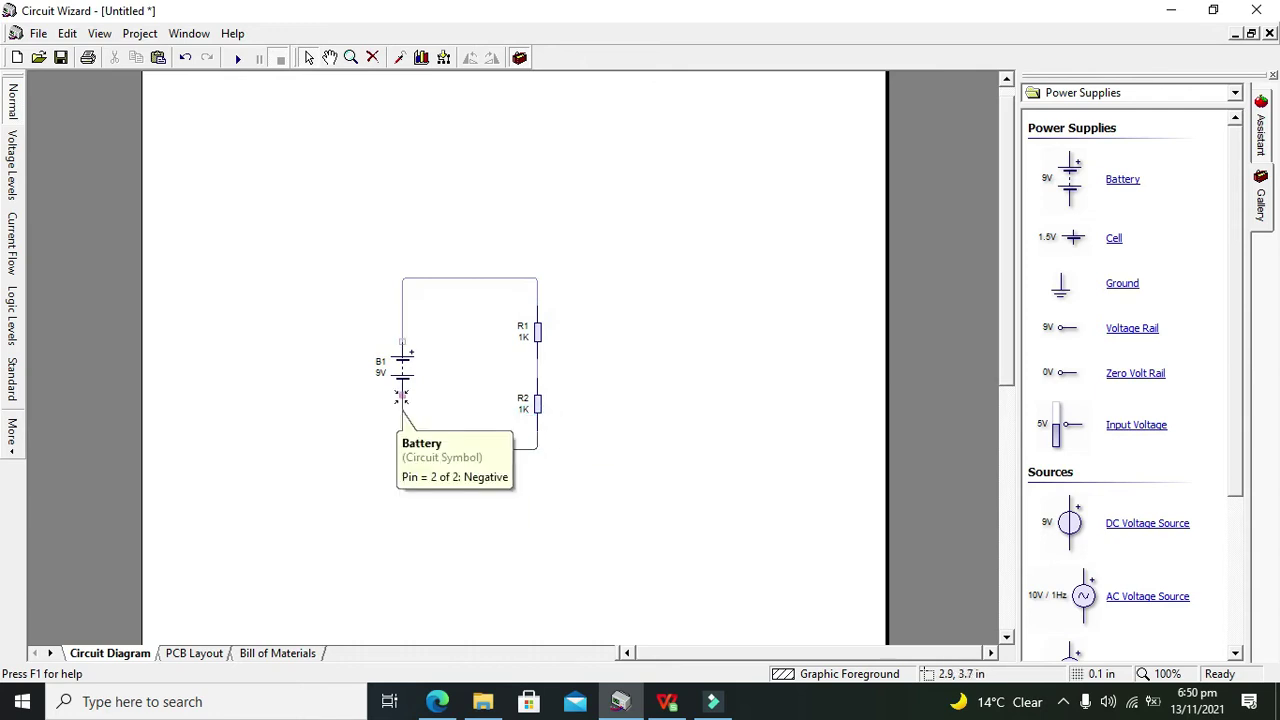
click(401, 398)
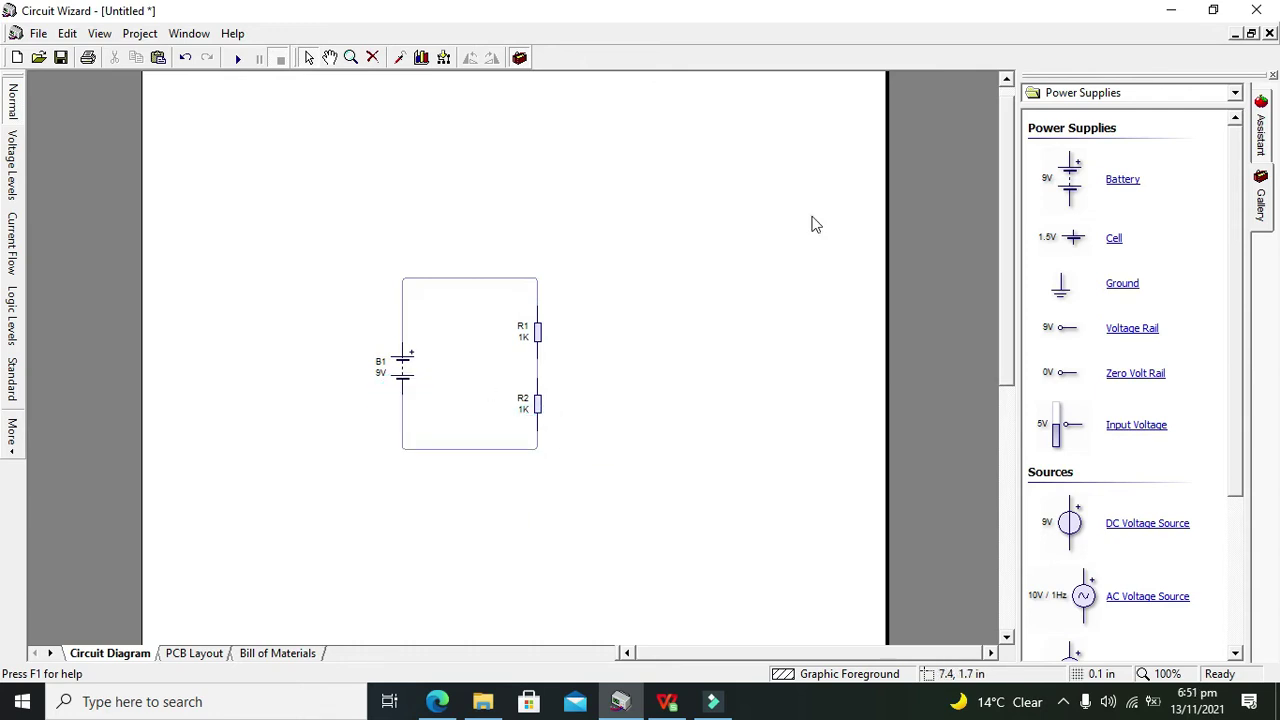
click(672, 324)
Place a voltmeter beside R2 and wire its terminals to either side of R2
click(1146, 93)
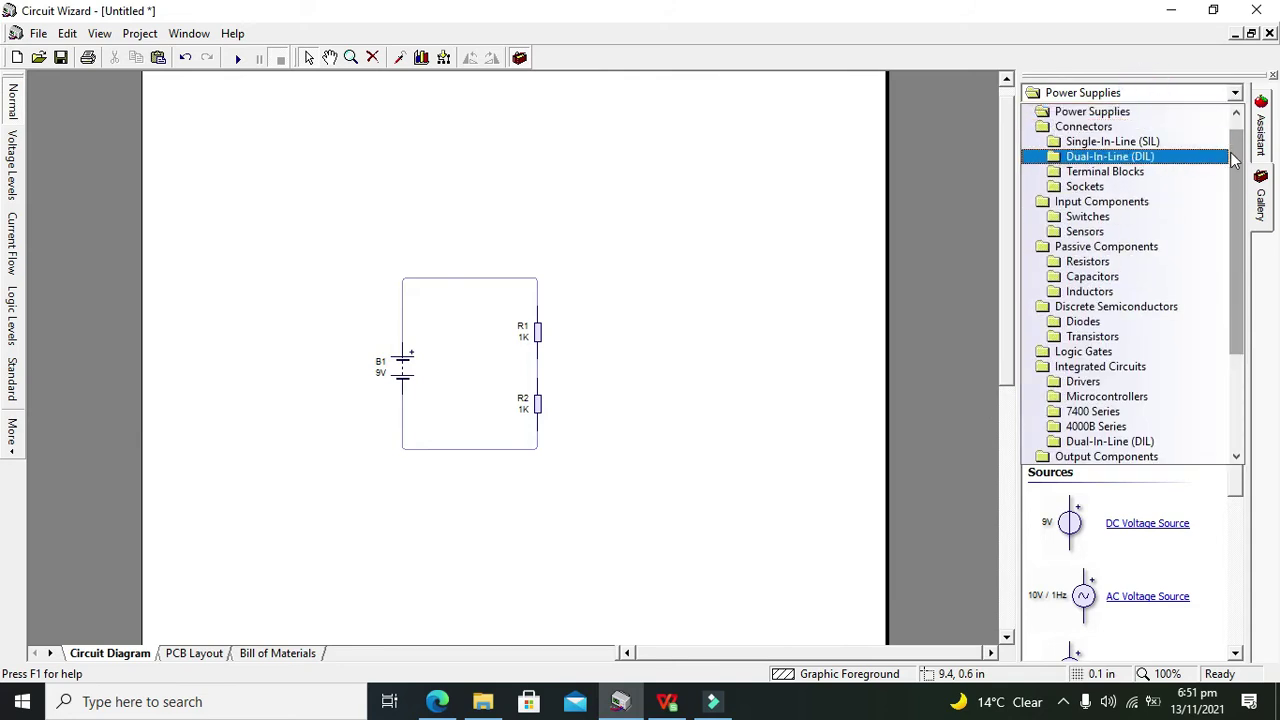
drag(1234, 160, 1240, 336)
click(1122, 456)
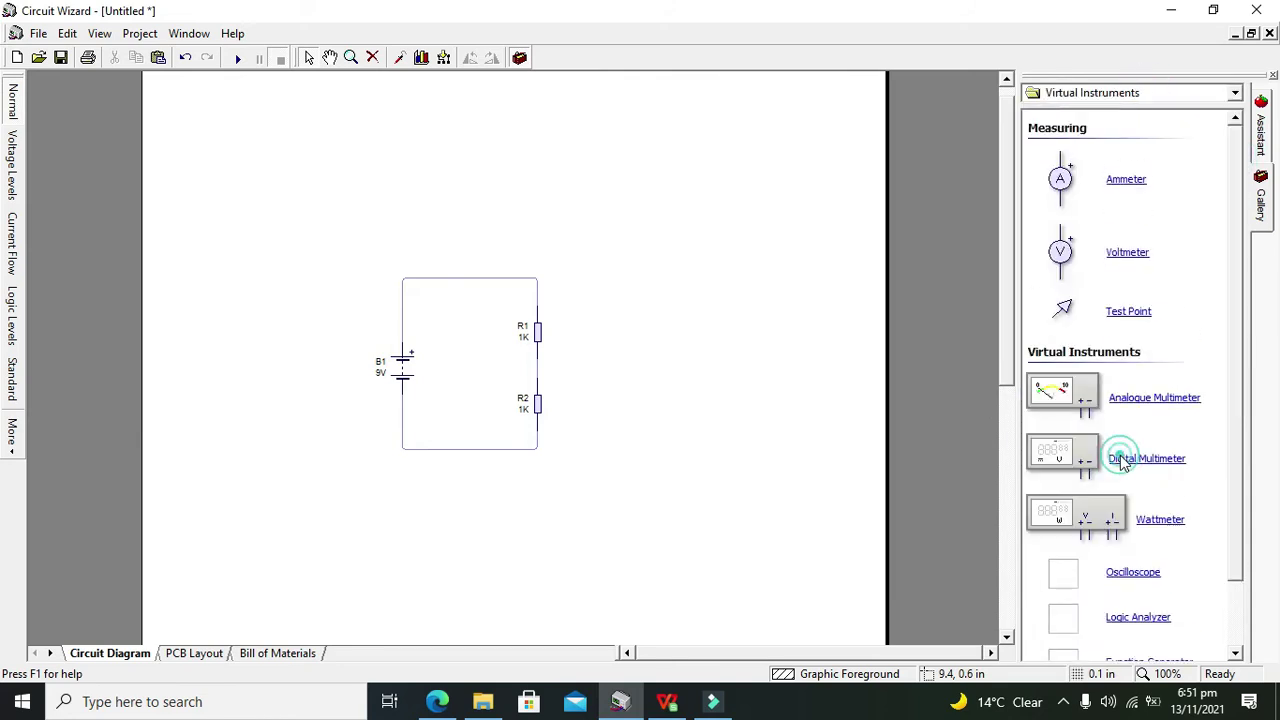
drag(1060, 254, 537, 378)
click(583, 361)
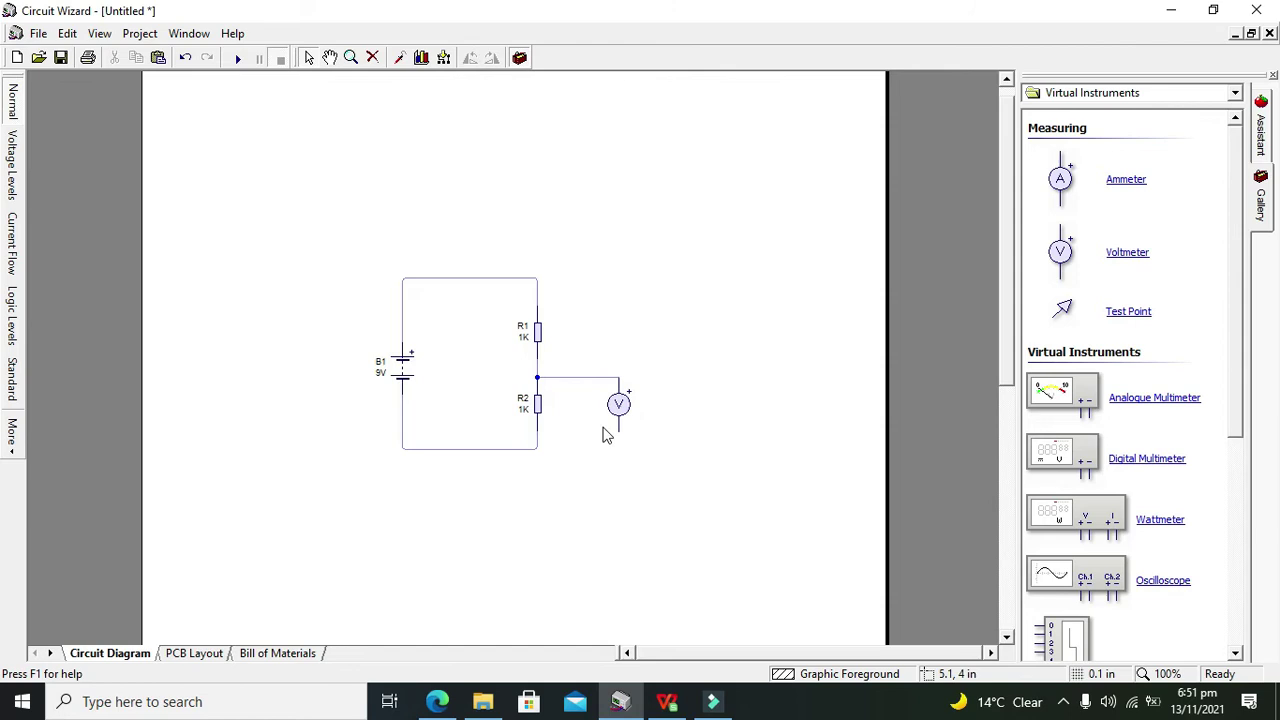
drag(619, 425, 537, 449)
Run the simulation to read 4.50V across R2, then stop it and select the voltmeter
click(237, 58)
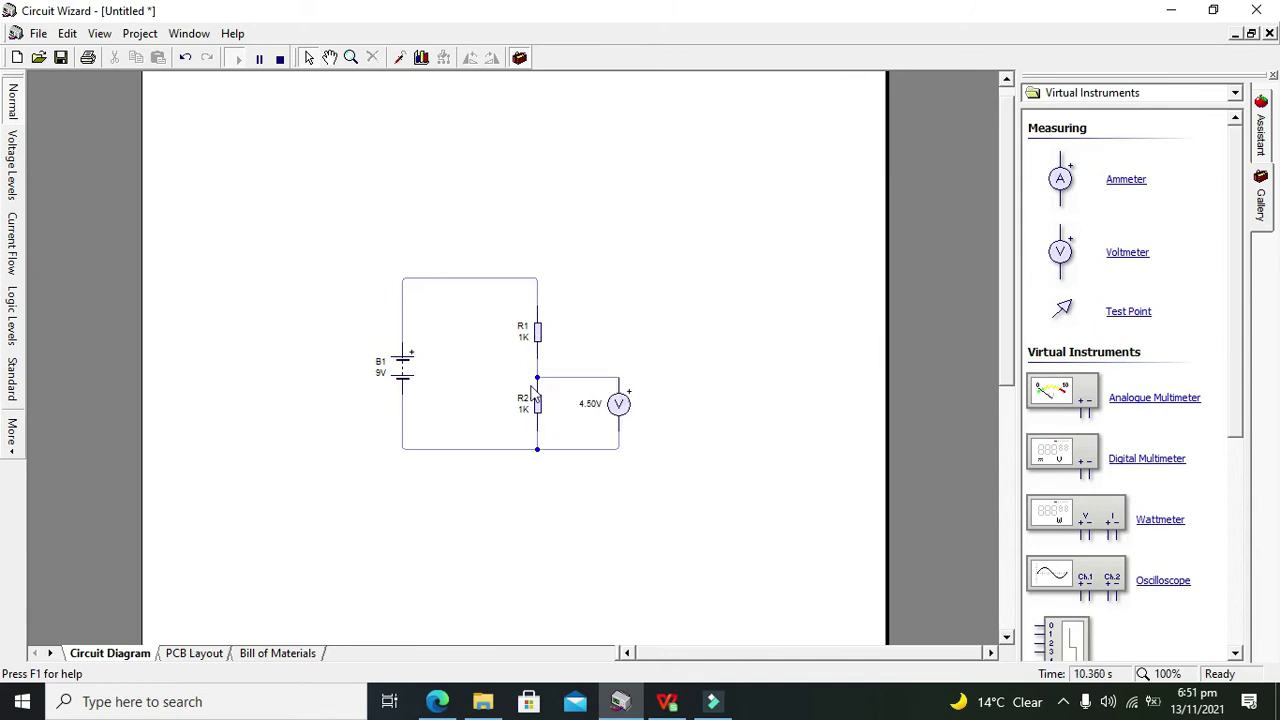
mouse_move(540, 410)
mouse_move(621, 412)
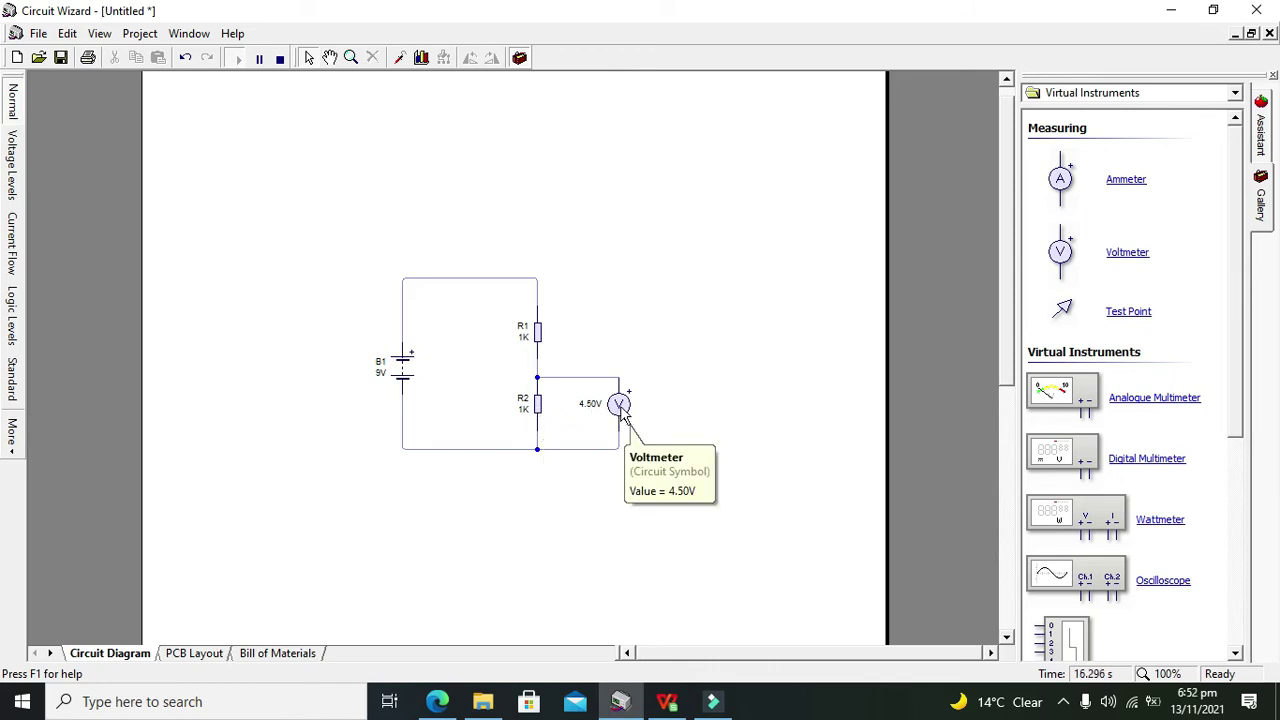
click(621, 408)
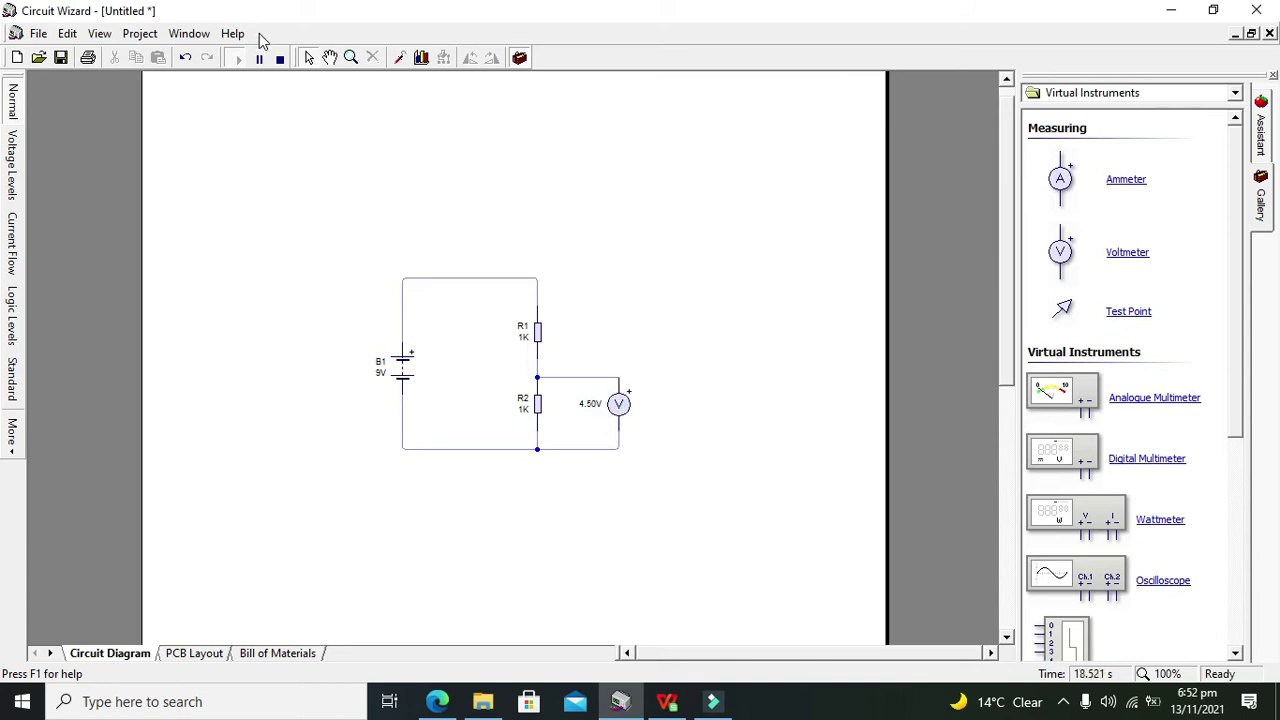
click(280, 57)
click(619, 405)
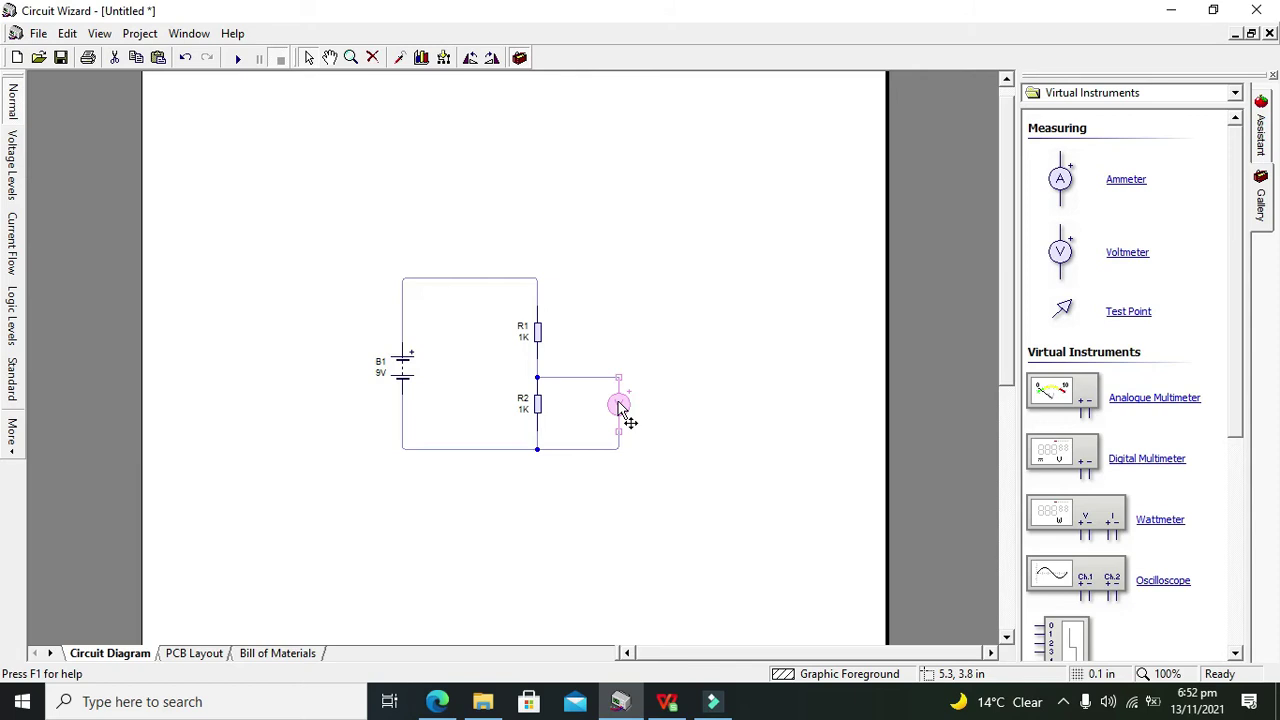
Delete the voltmeter, then box-select and delete both resistors and their wires
key(Delete)
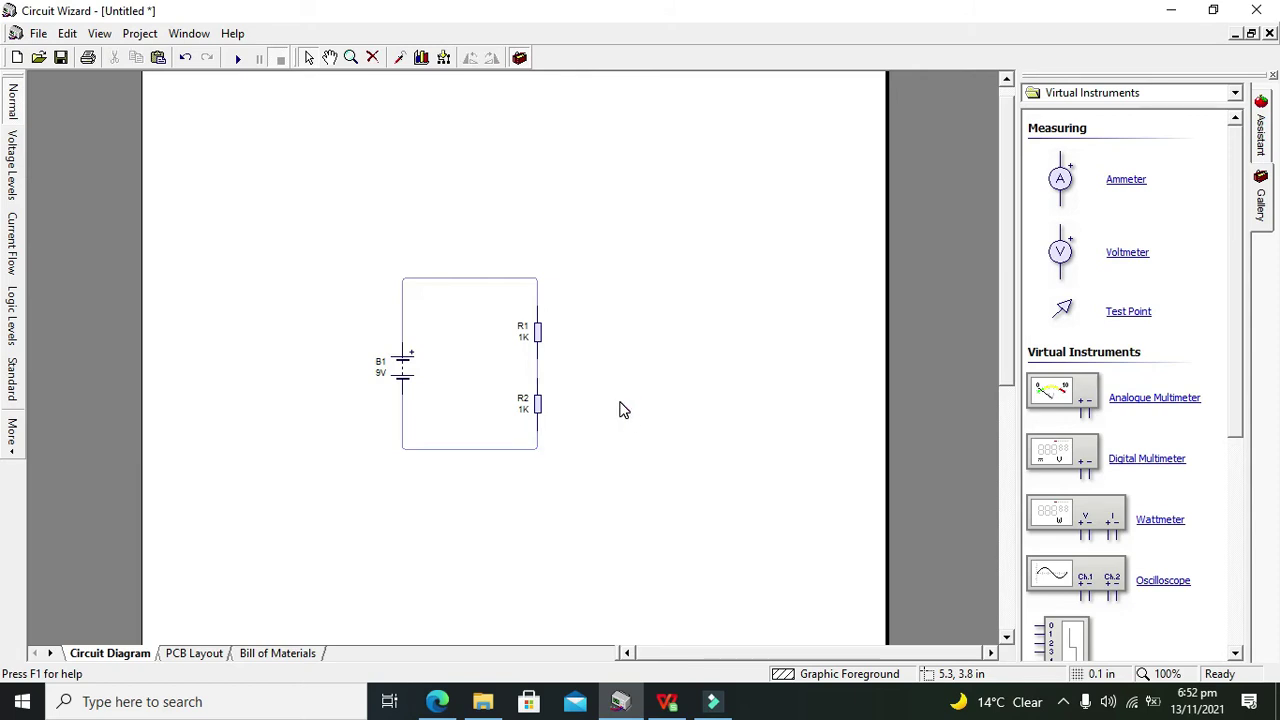
click(1139, 93)
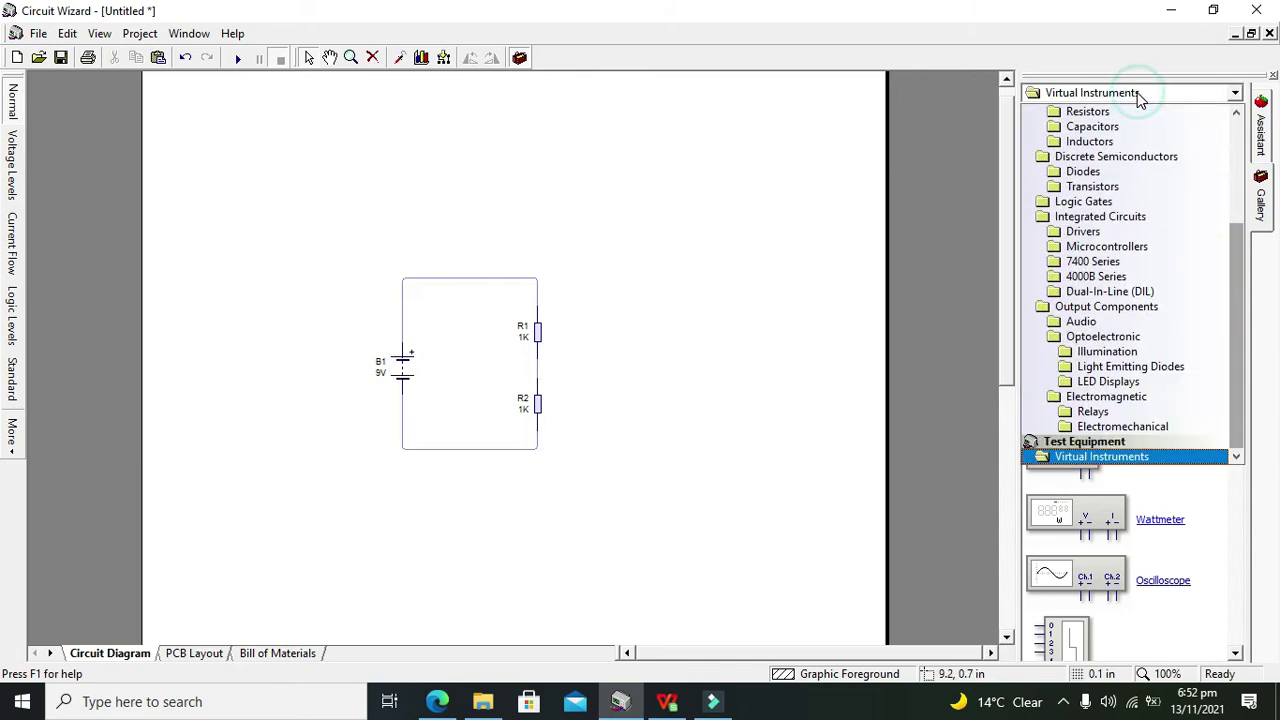
click(1136, 92)
drag(511, 238, 581, 497)
key(Delete)
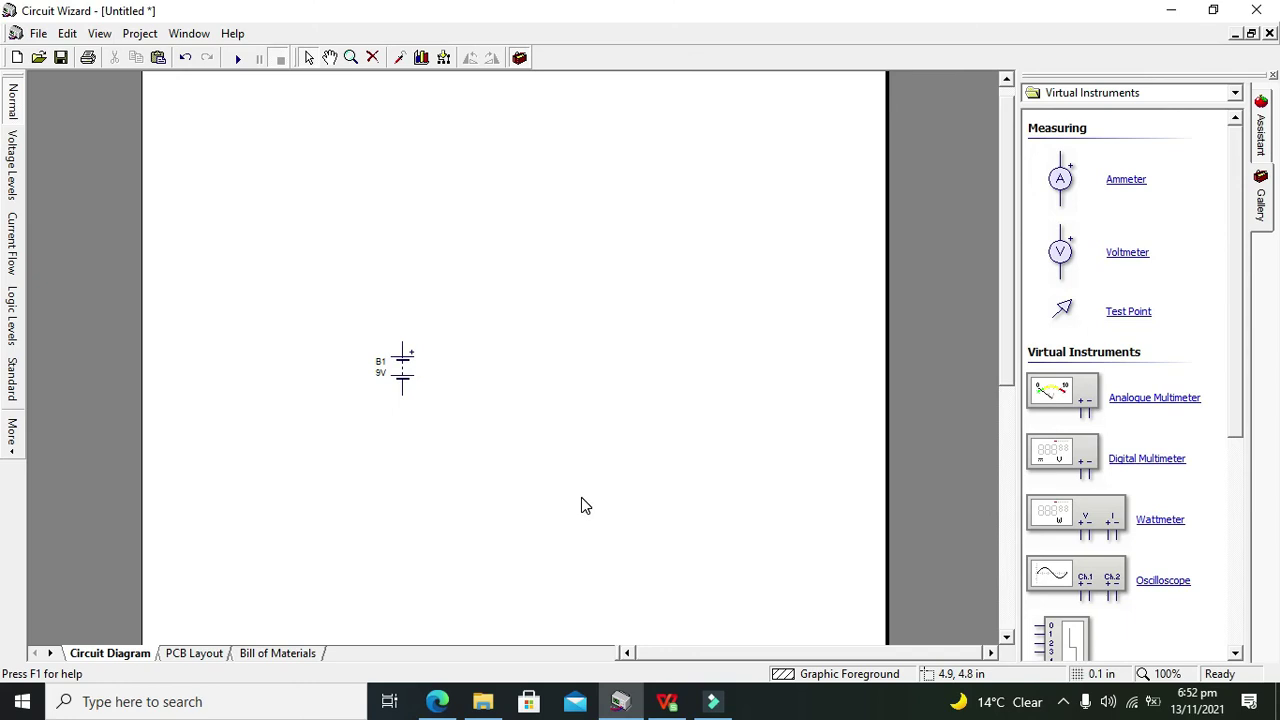
Place LED D1 right of the battery and wire its lower pin to B1's negative terminal
click(1181, 93)
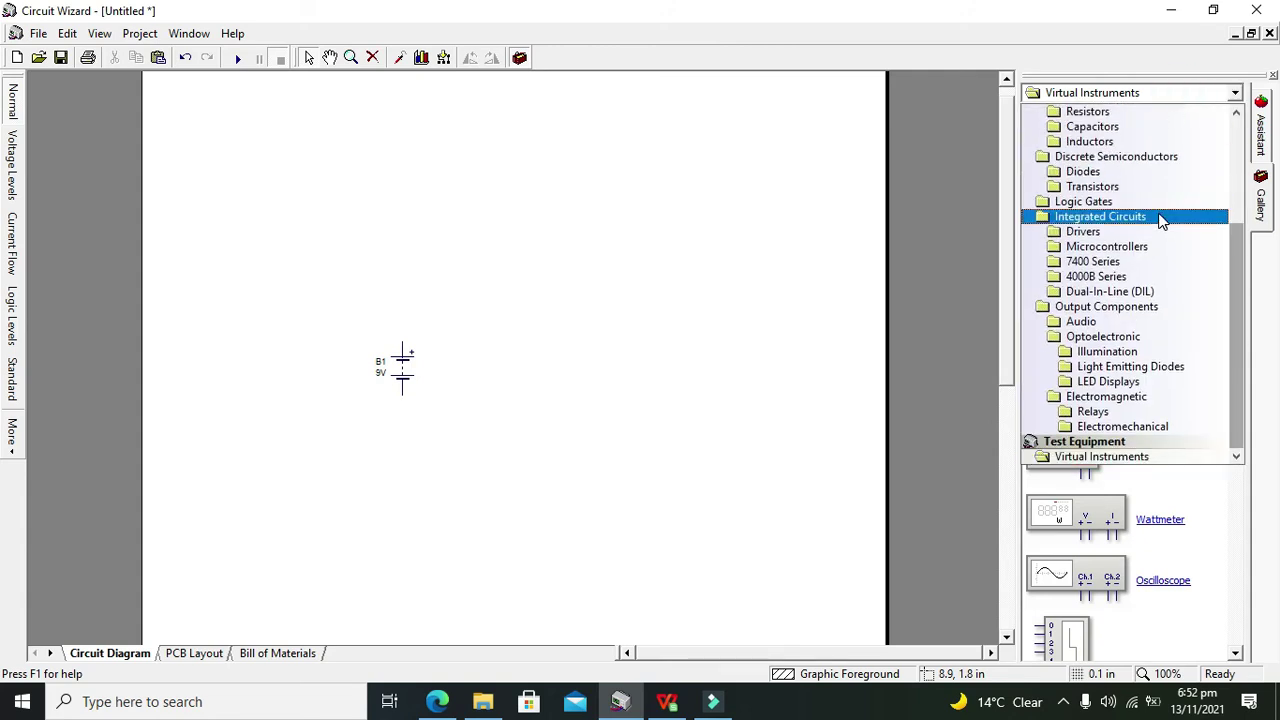
click(1138, 367)
drag(1060, 180, 565, 383)
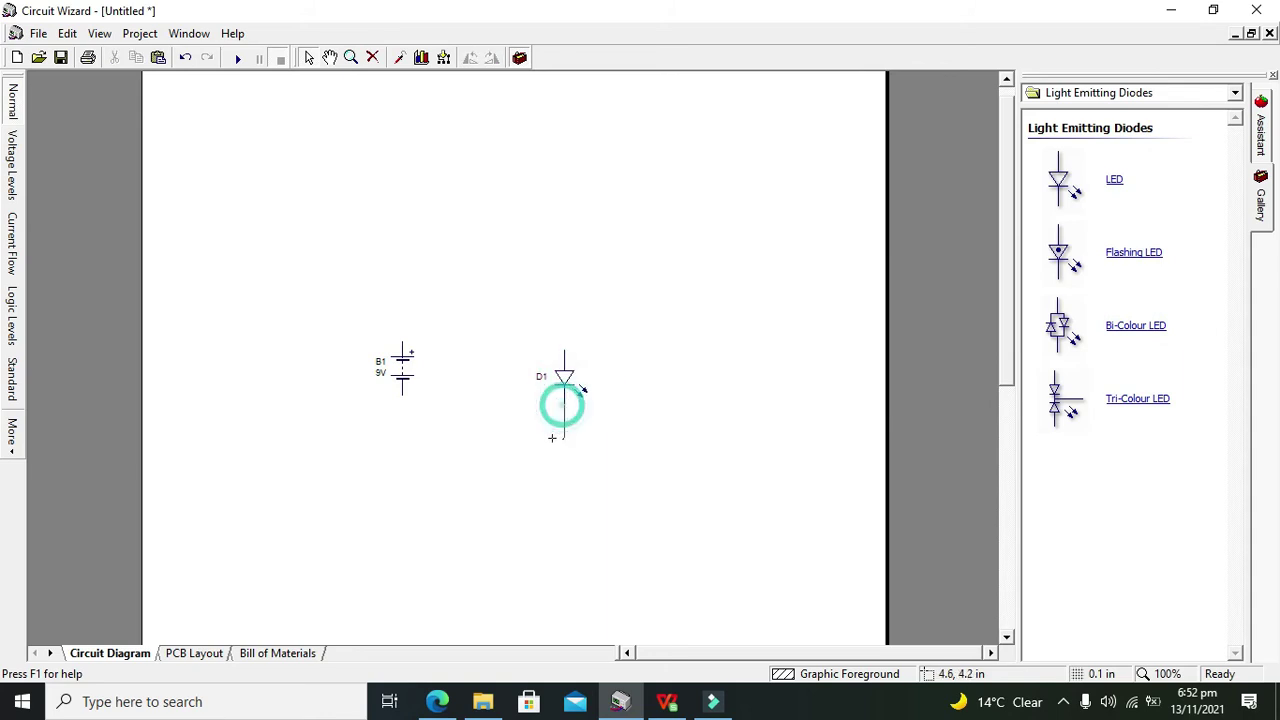
mouse_move(564, 403)
mouse_down()
mouse_move(429, 460)
mouse_move(402, 458)
mouse_up()
click(402, 458)
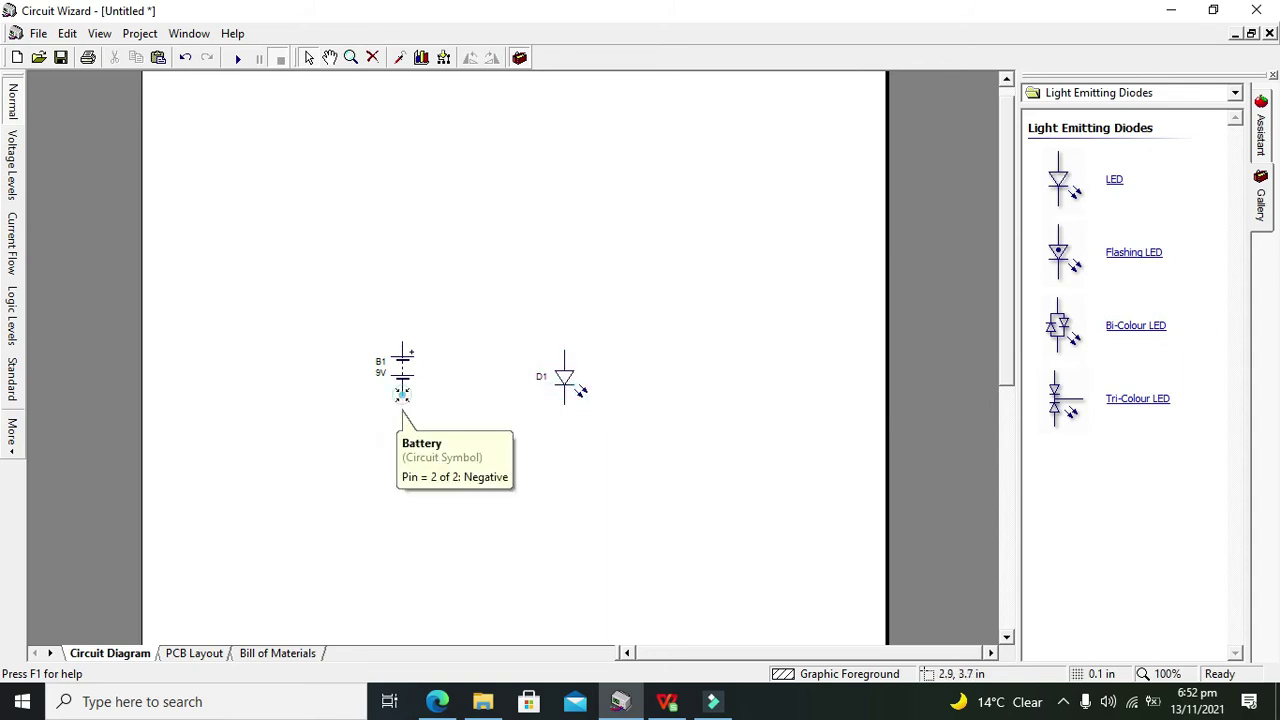
click(402, 394)
Add resistor R1 horizontally across the top, wired between B1's positive terminal and D1's anode
click(1140, 94)
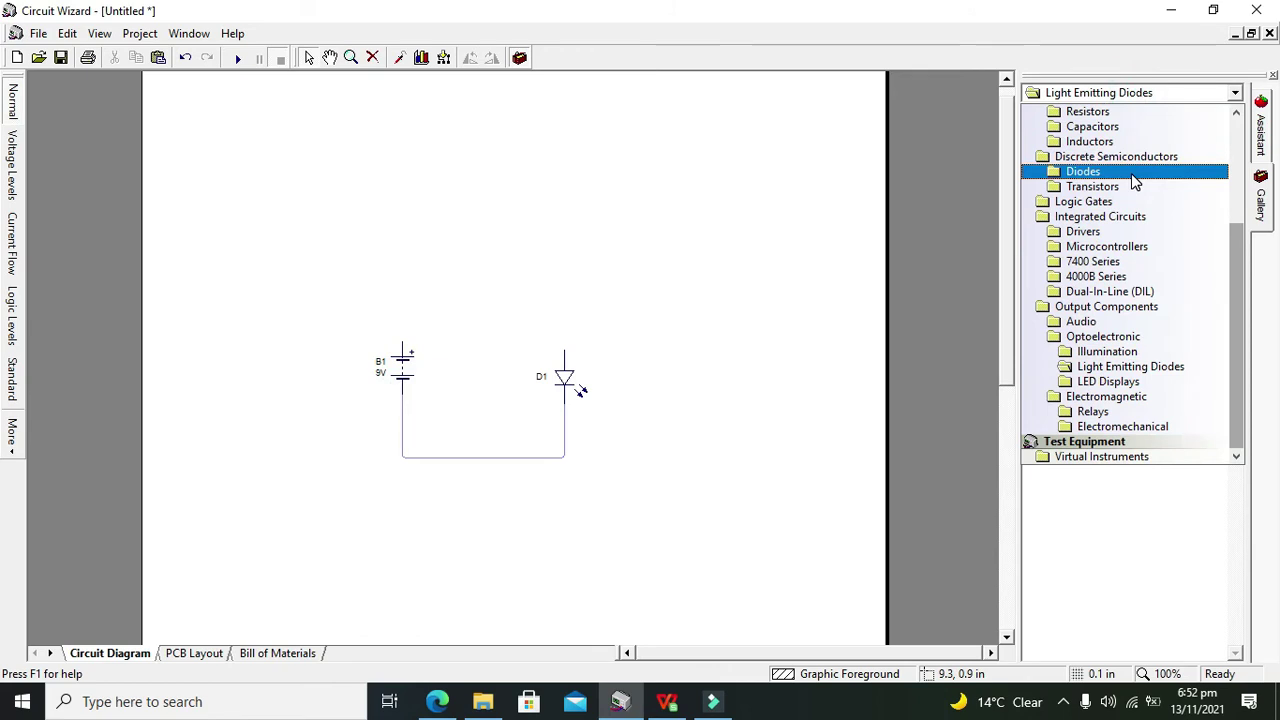
click(1100, 112)
drag(1068, 172, 492, 282)
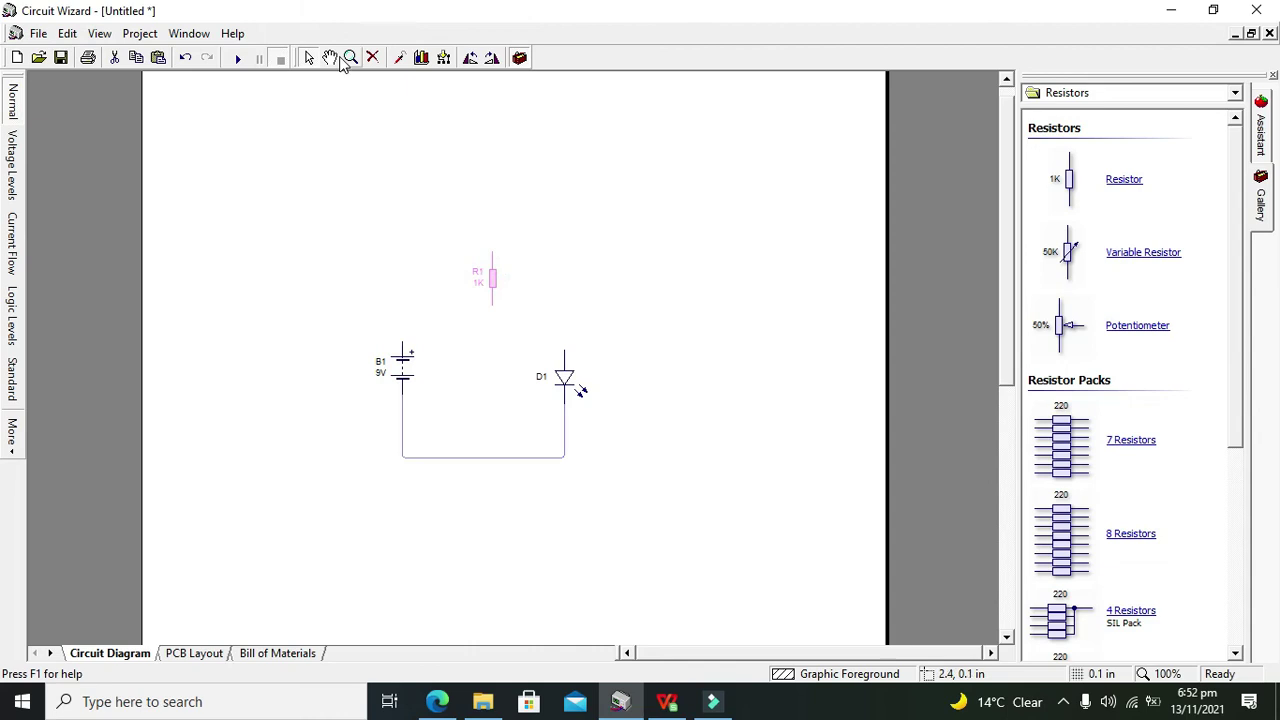
click(491, 57)
click(530, 238)
click(519, 278)
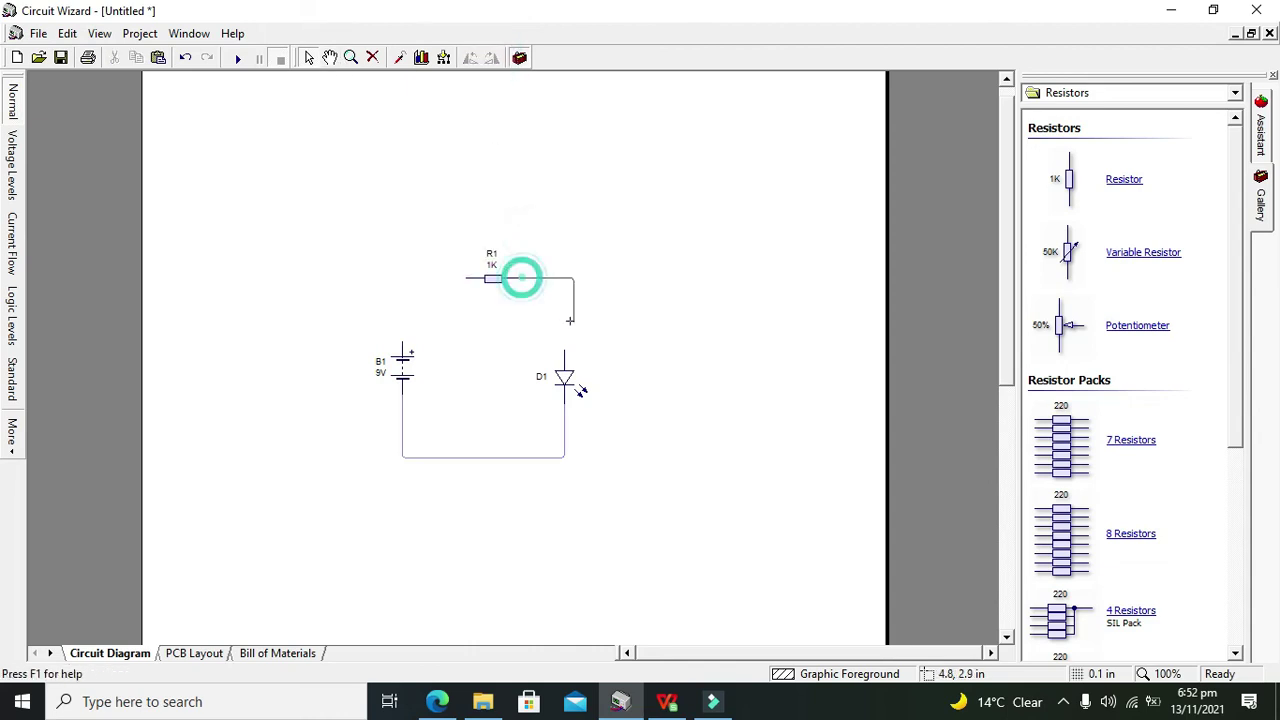
click(564, 352)
click(466, 278)
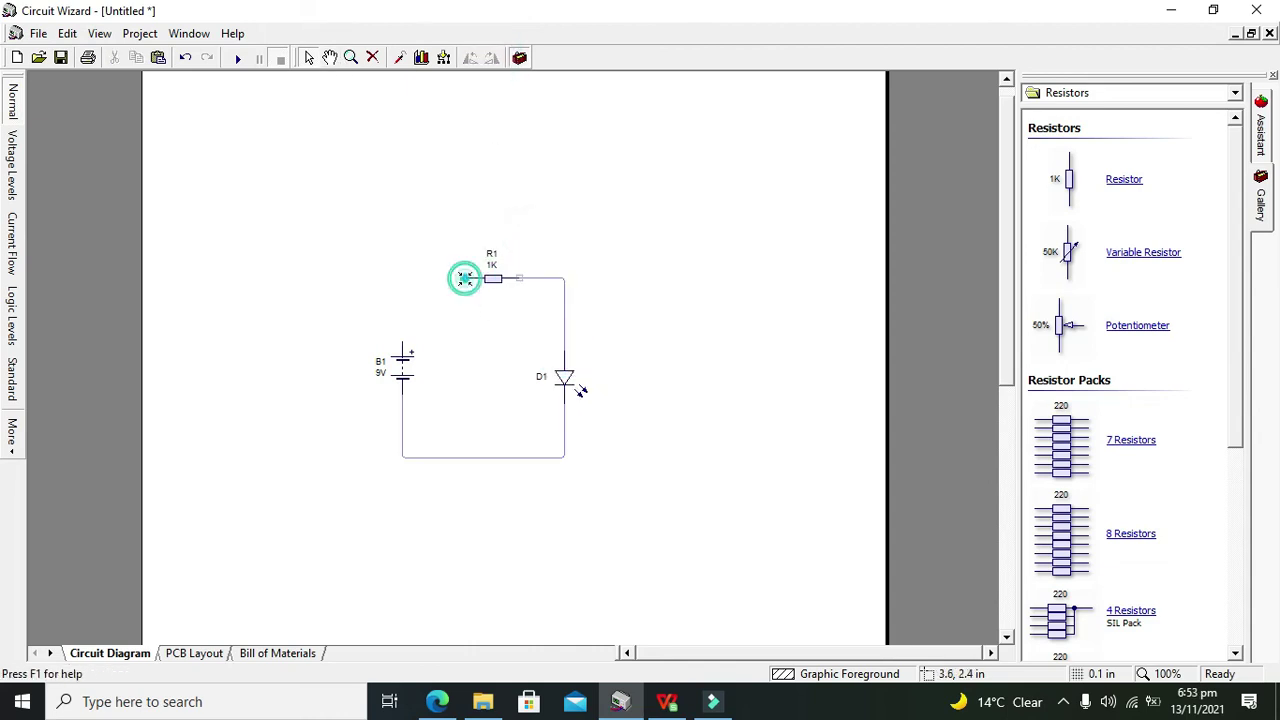
click(403, 343)
Change R1's value to 220 Ω instead of kilohms, then run the simulation to light D1
double_click(505, 285)
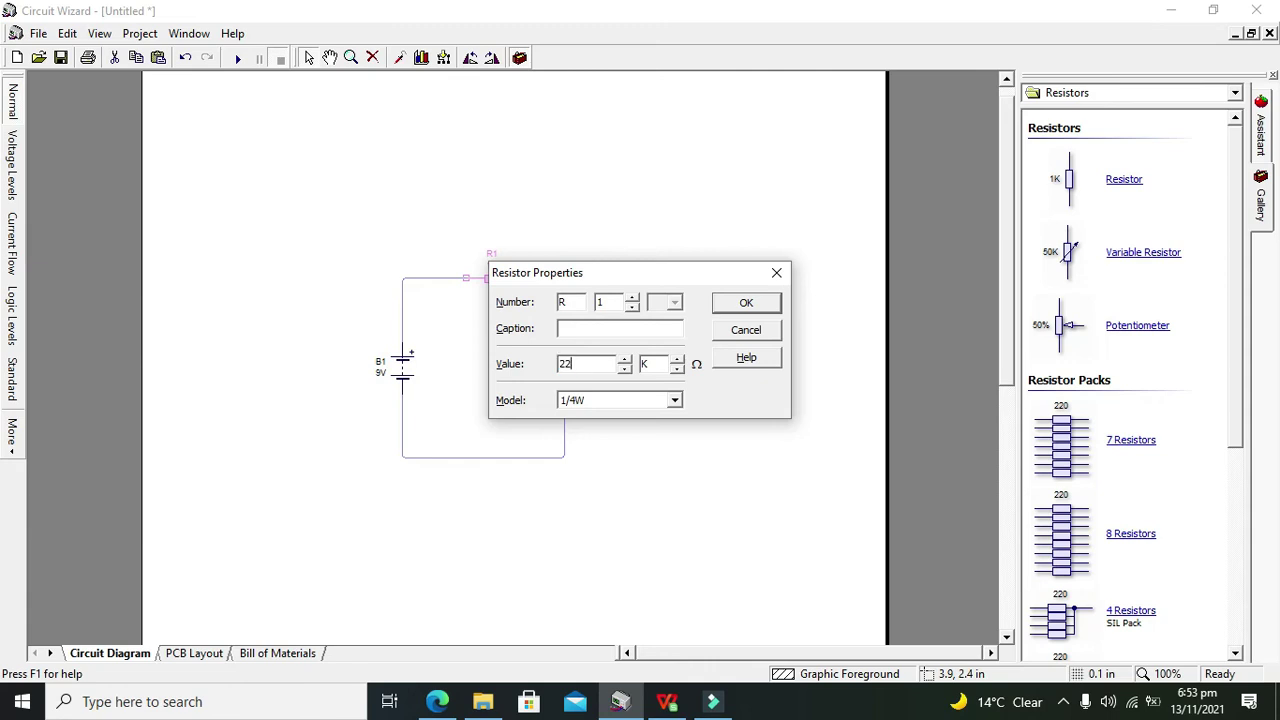
click(677, 369)
click(740, 305)
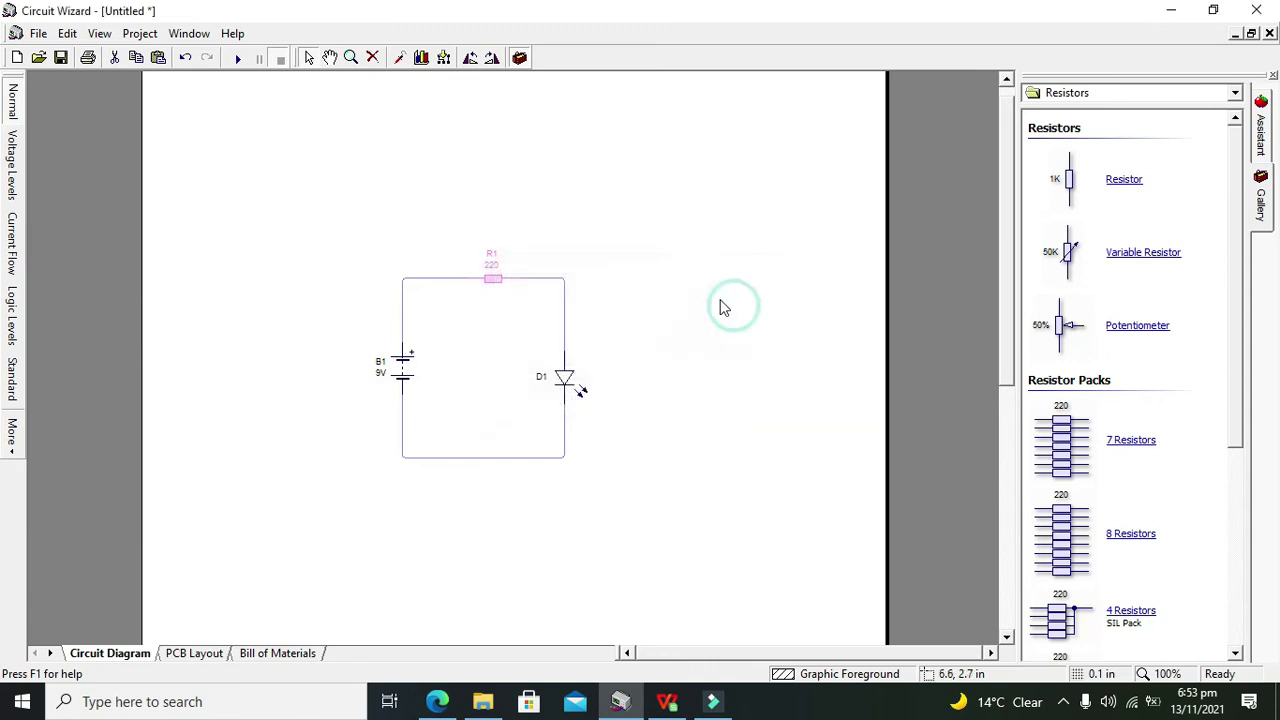
click(513, 250)
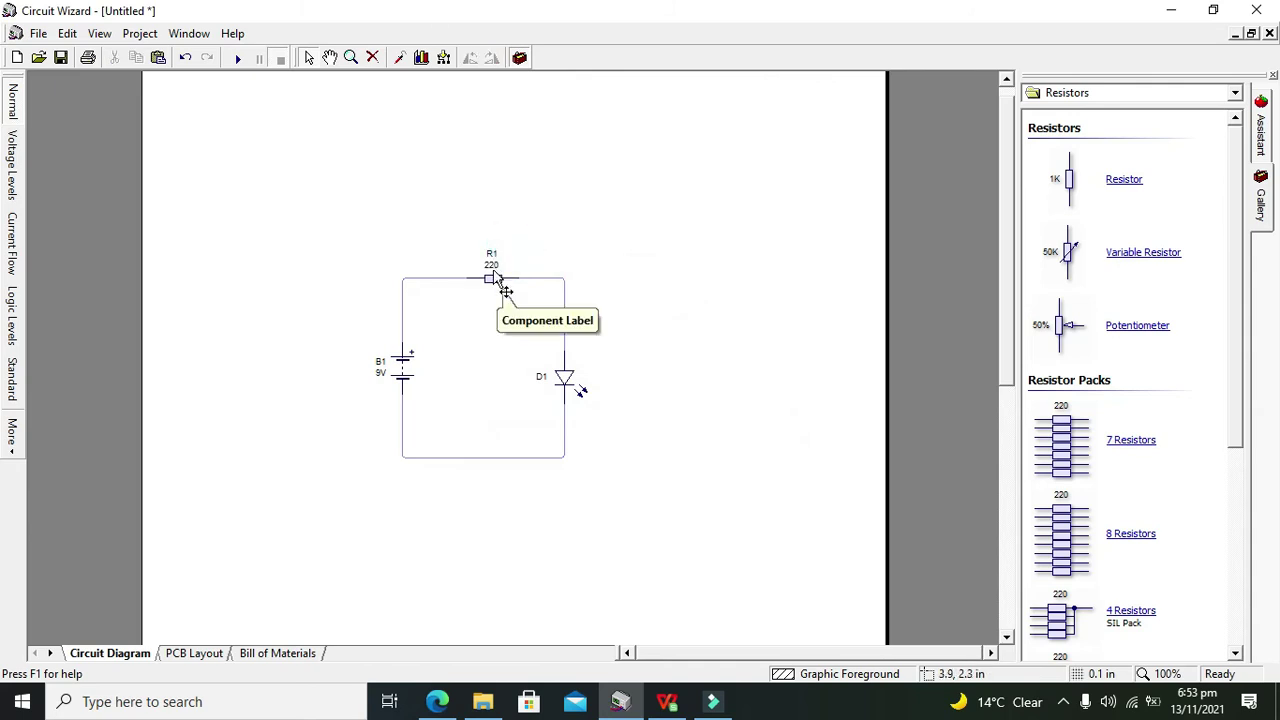
click(241, 59)
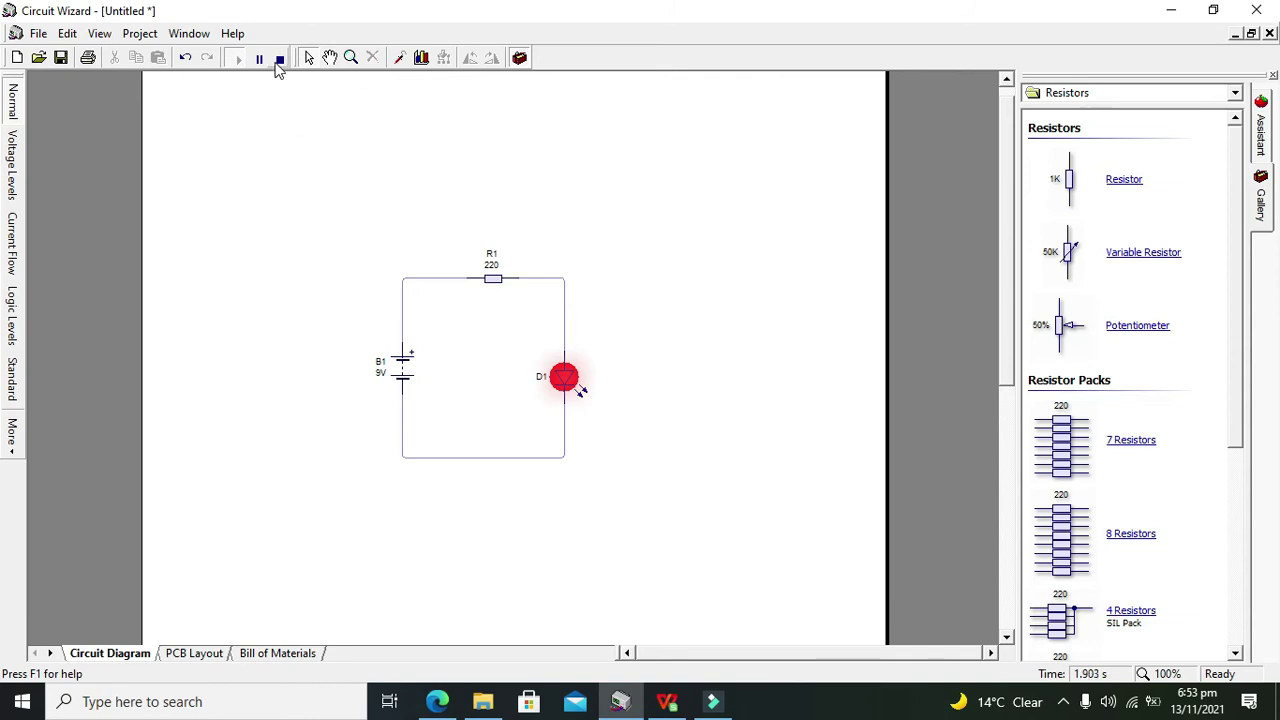
Stop the simulation and delete resistor R1 along with its top wires
click(278, 60)
click(491, 274)
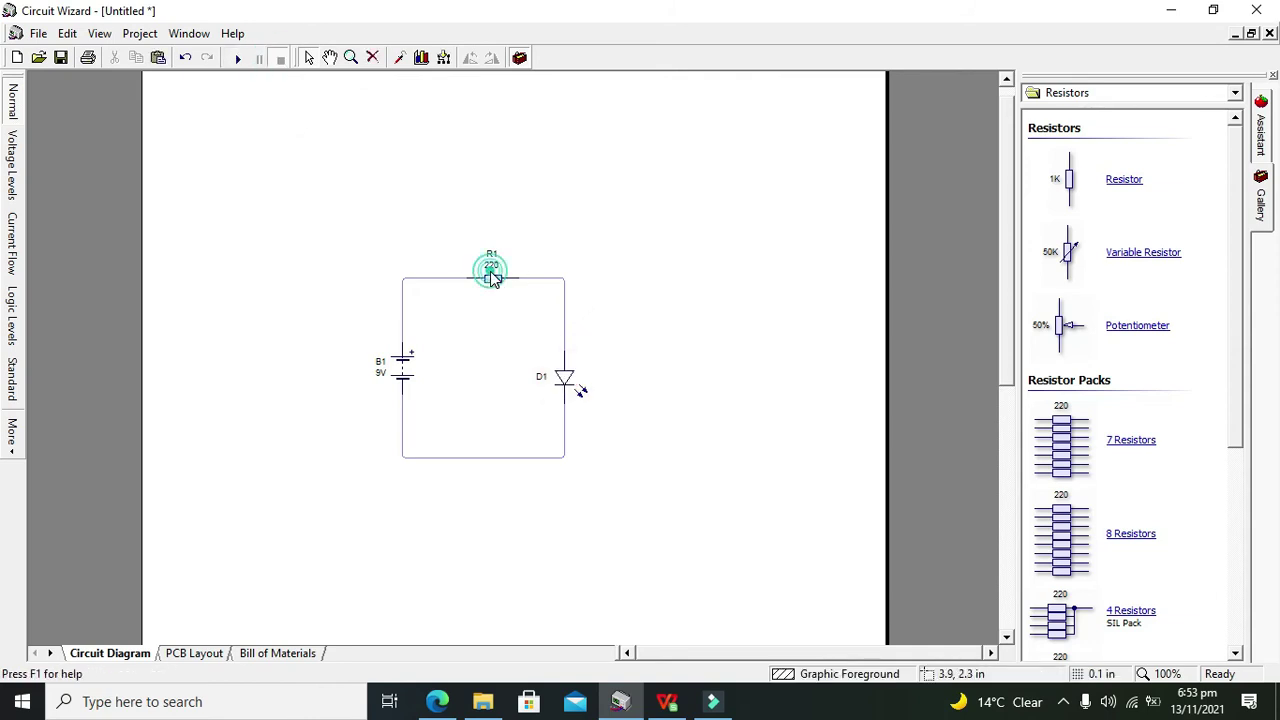
key(Delete)
Place an ammeter at the top of the loop, wire it to D1, and simulate to read 49.22mA
click(1110, 95)
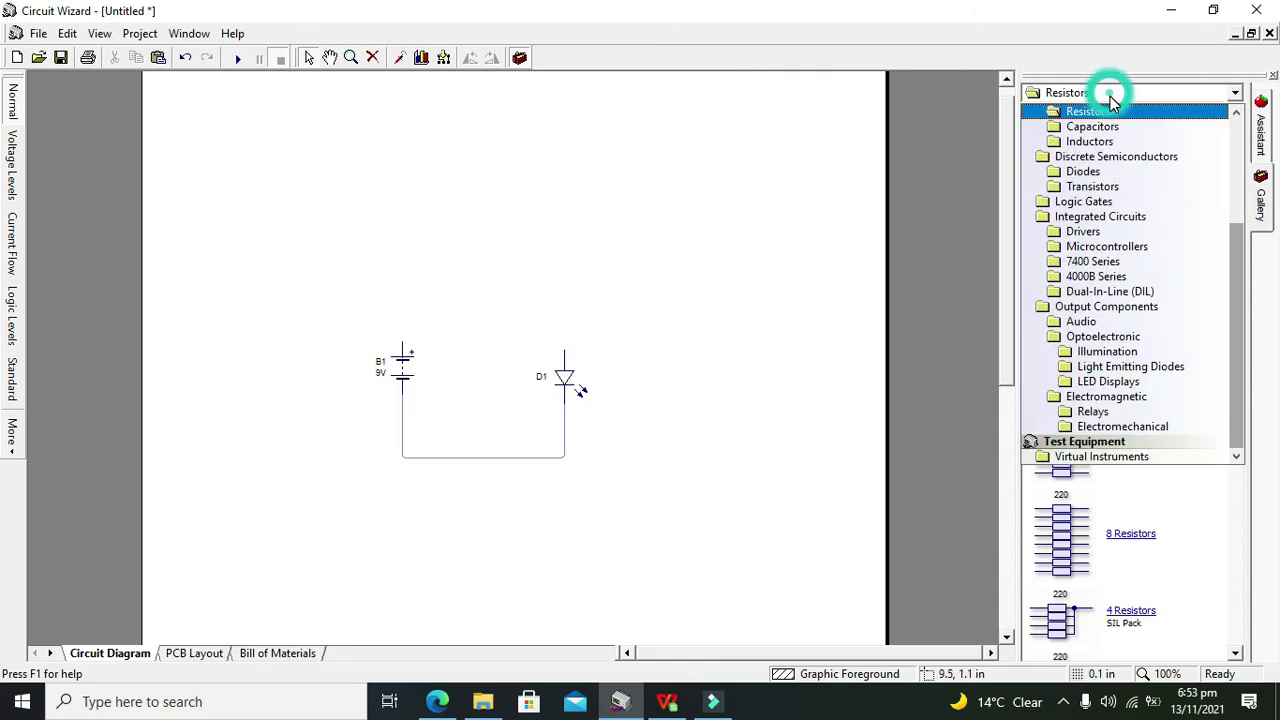
click(1126, 458)
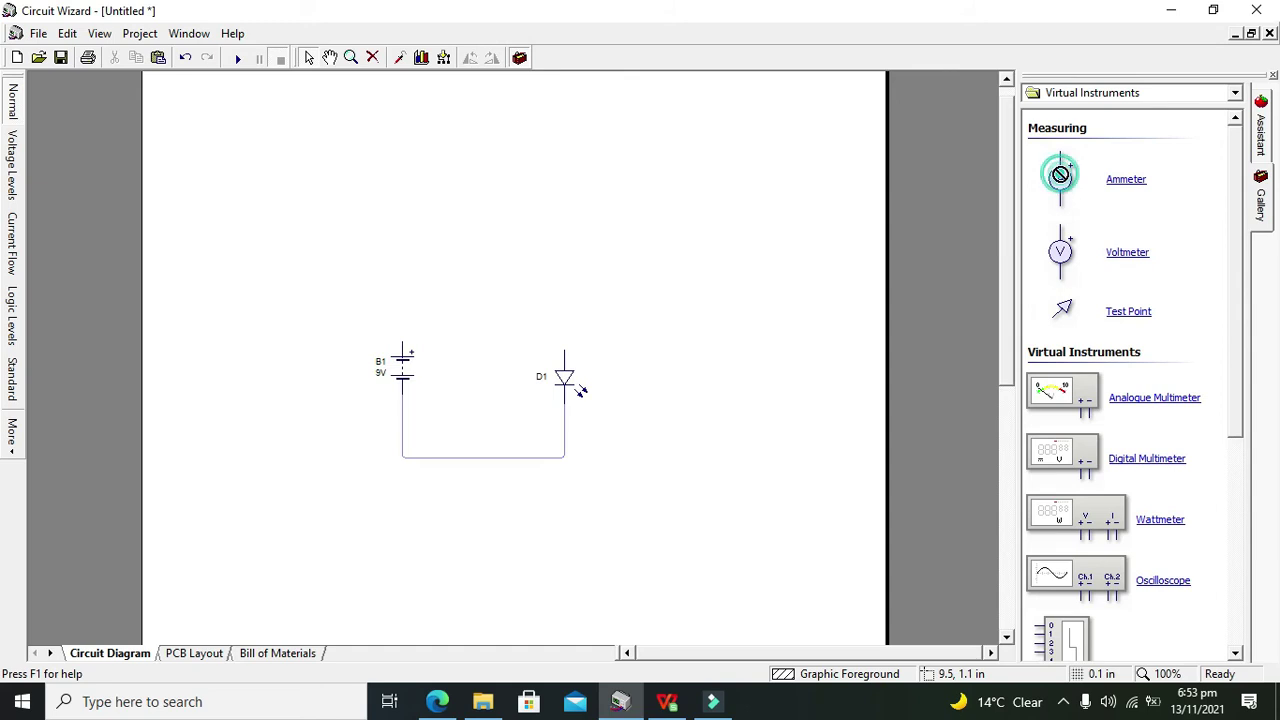
drag(1061, 178, 403, 350)
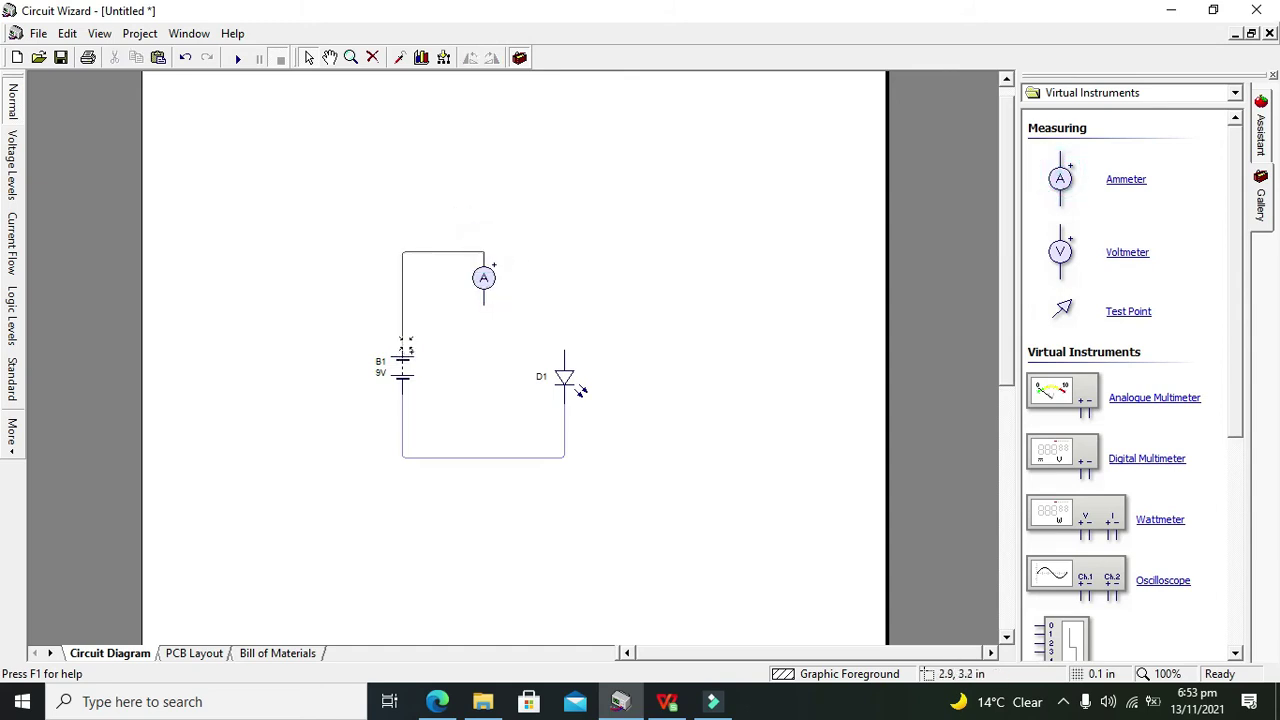
click(564, 356)
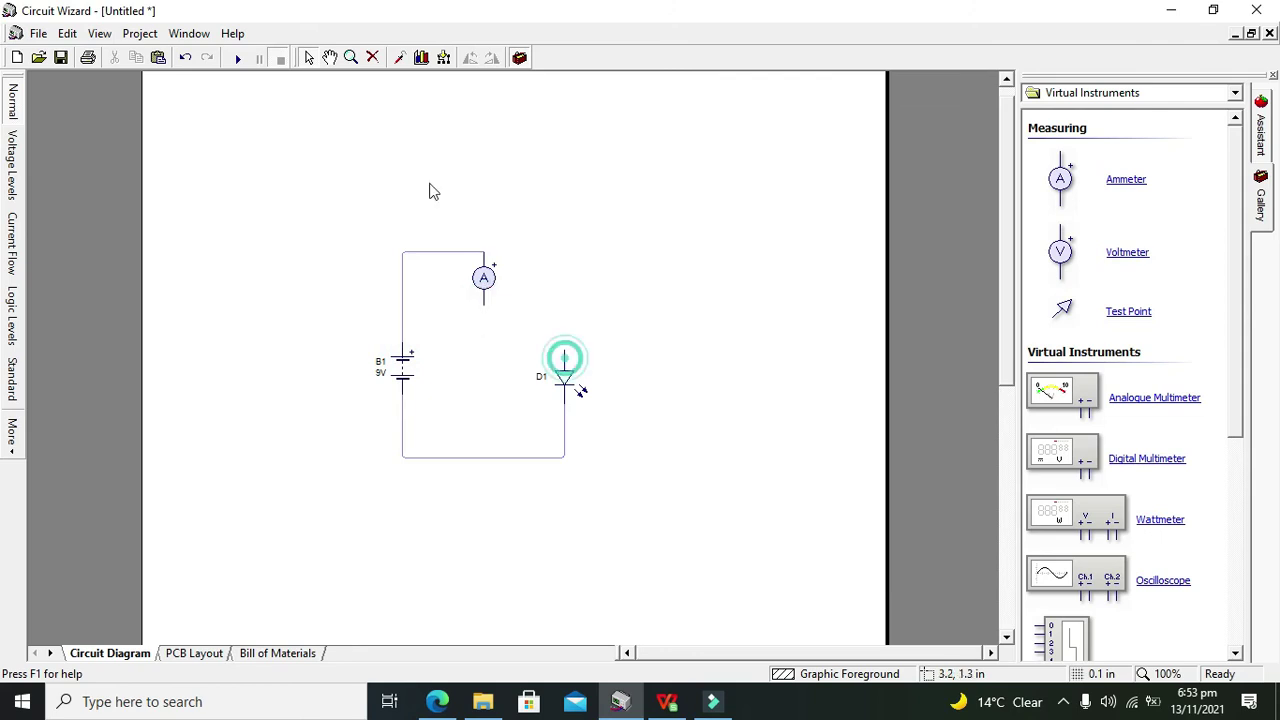
drag(484, 304, 561, 350)
click(238, 57)
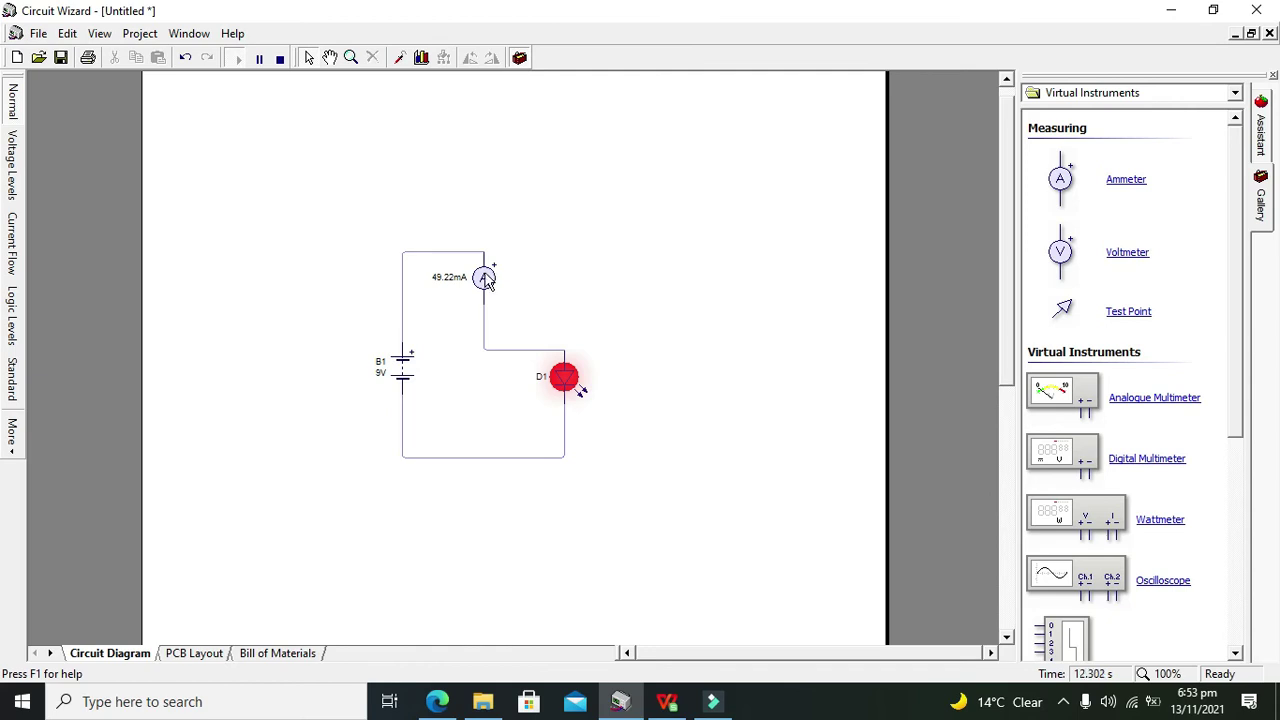
Set battery B1 to 20V and run the simulation
click(280, 57)
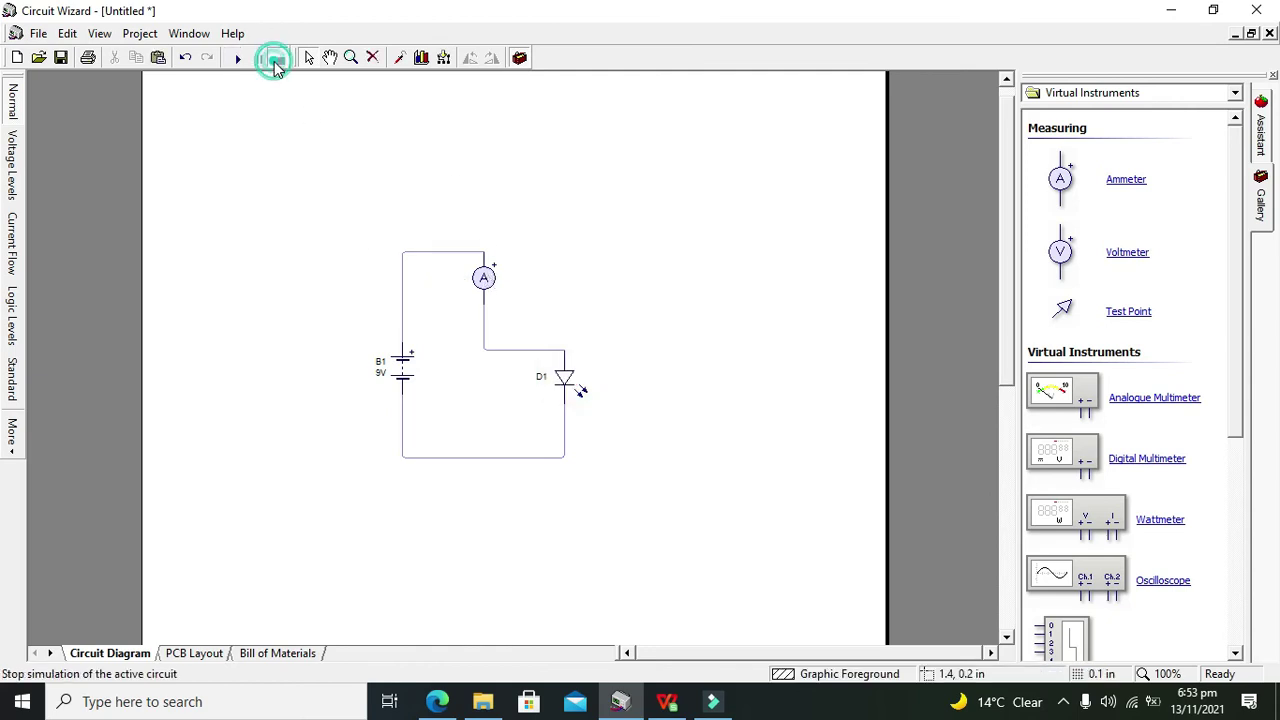
double_click(402, 366)
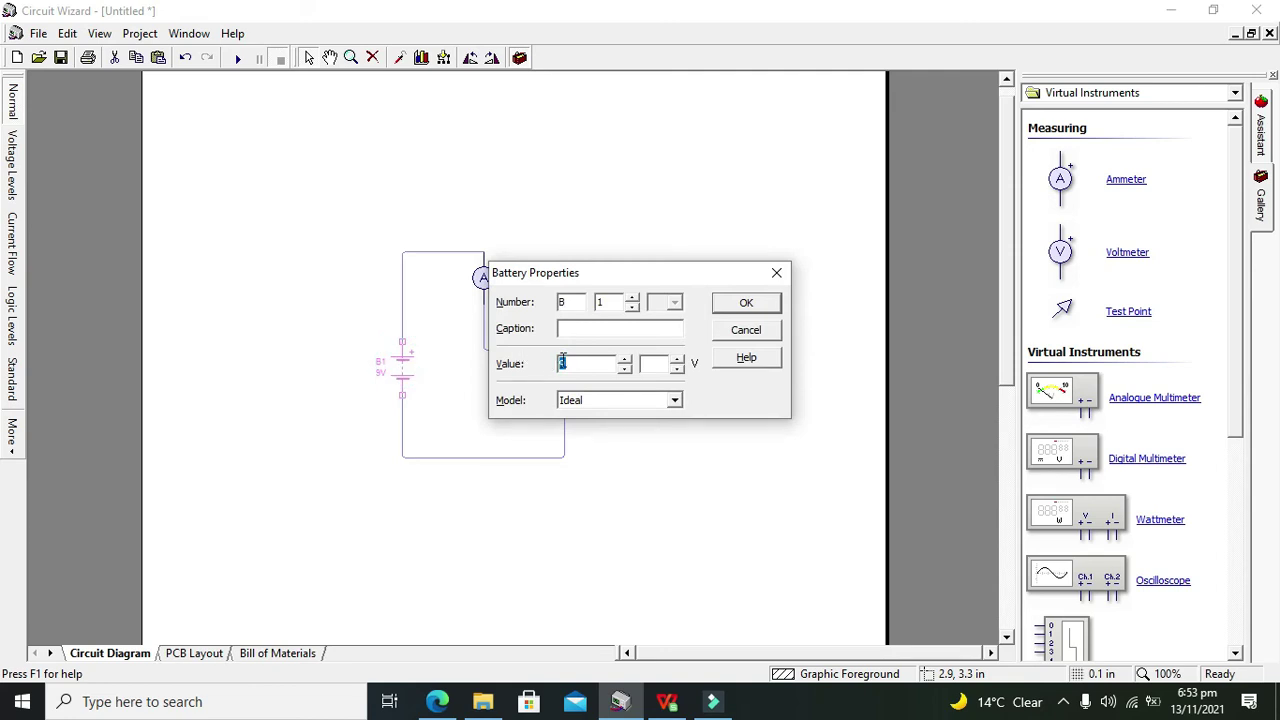
key(Return)
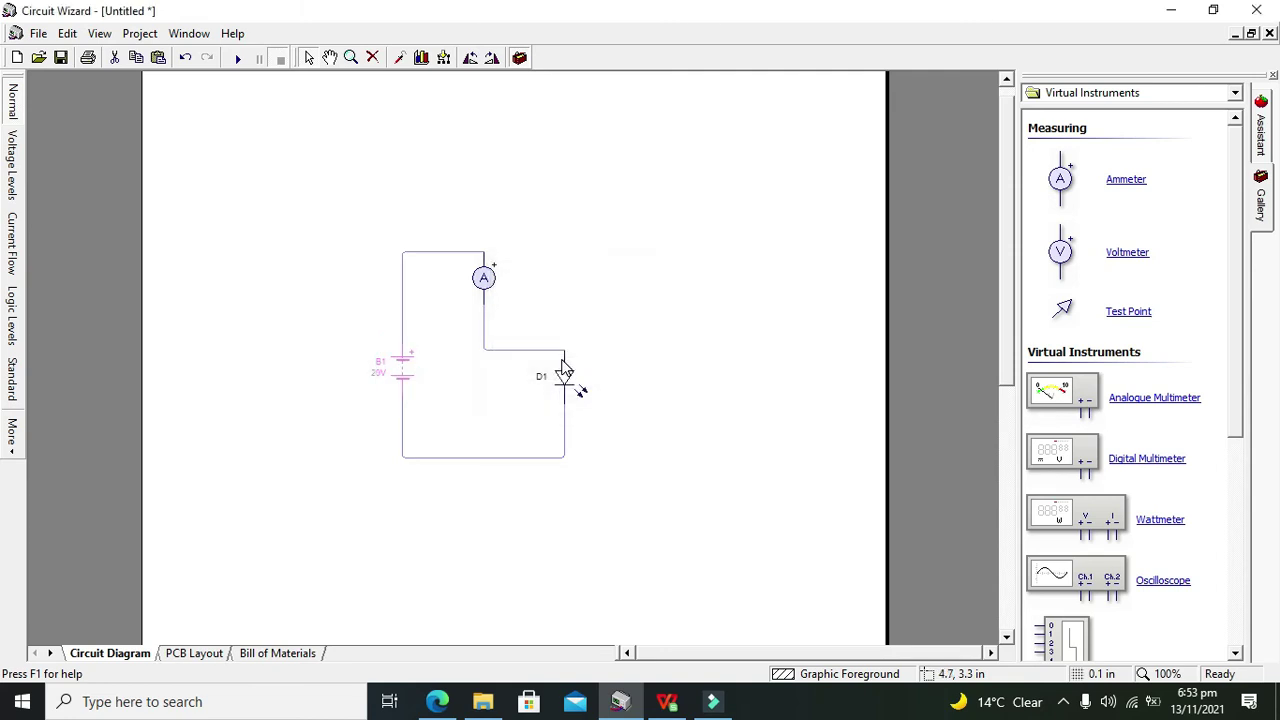
click(458, 186)
click(238, 60)
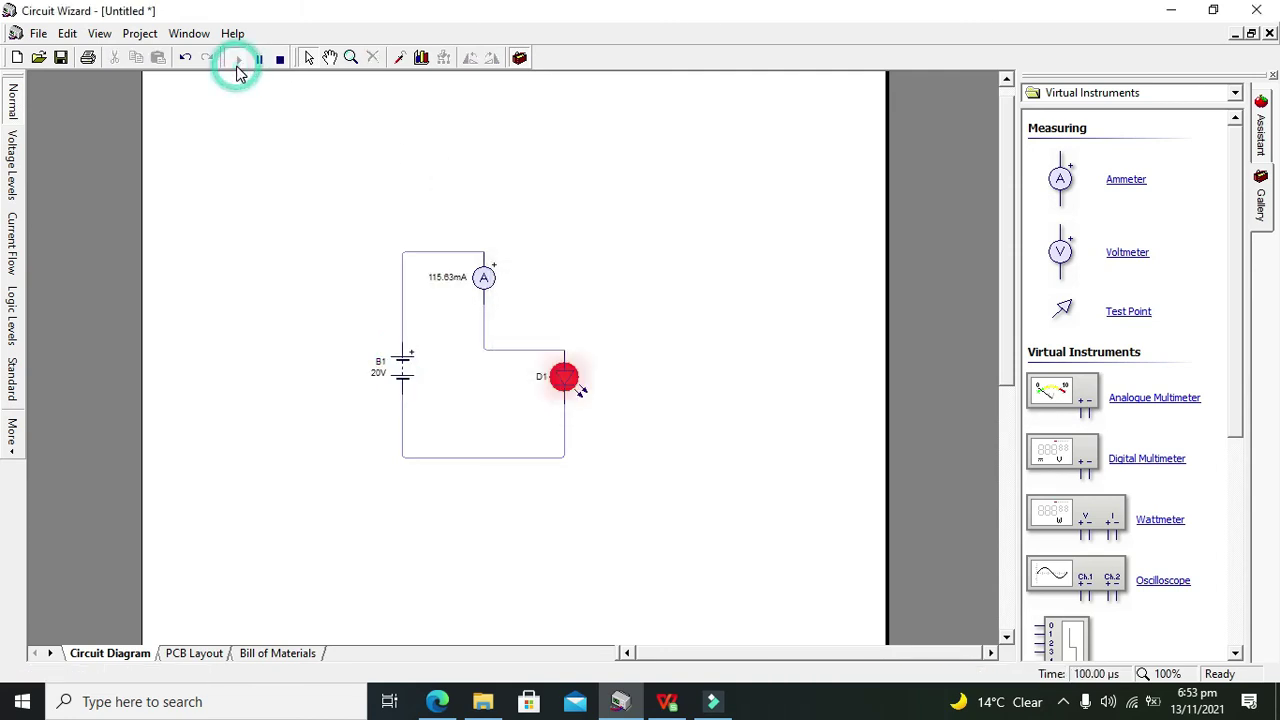
Change B1 to 50V and simulate again, with the ammeter reading 296.55mA
click(279, 58)
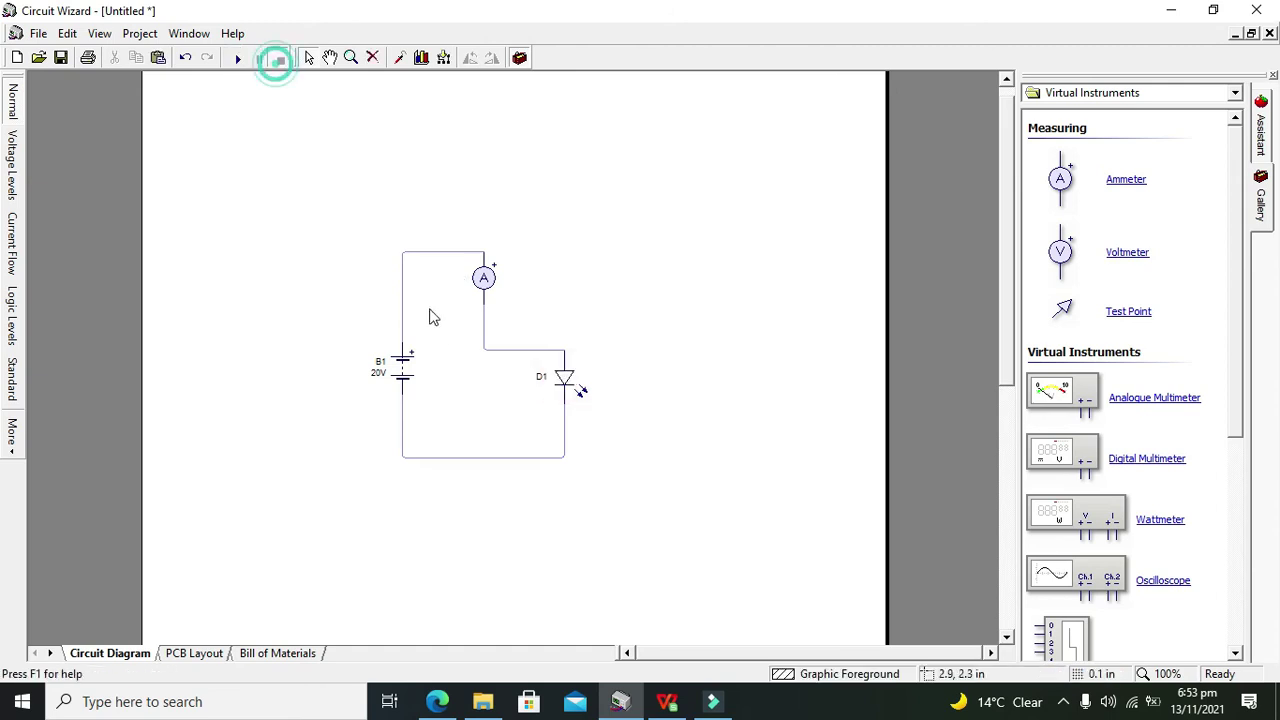
double_click(401, 362)
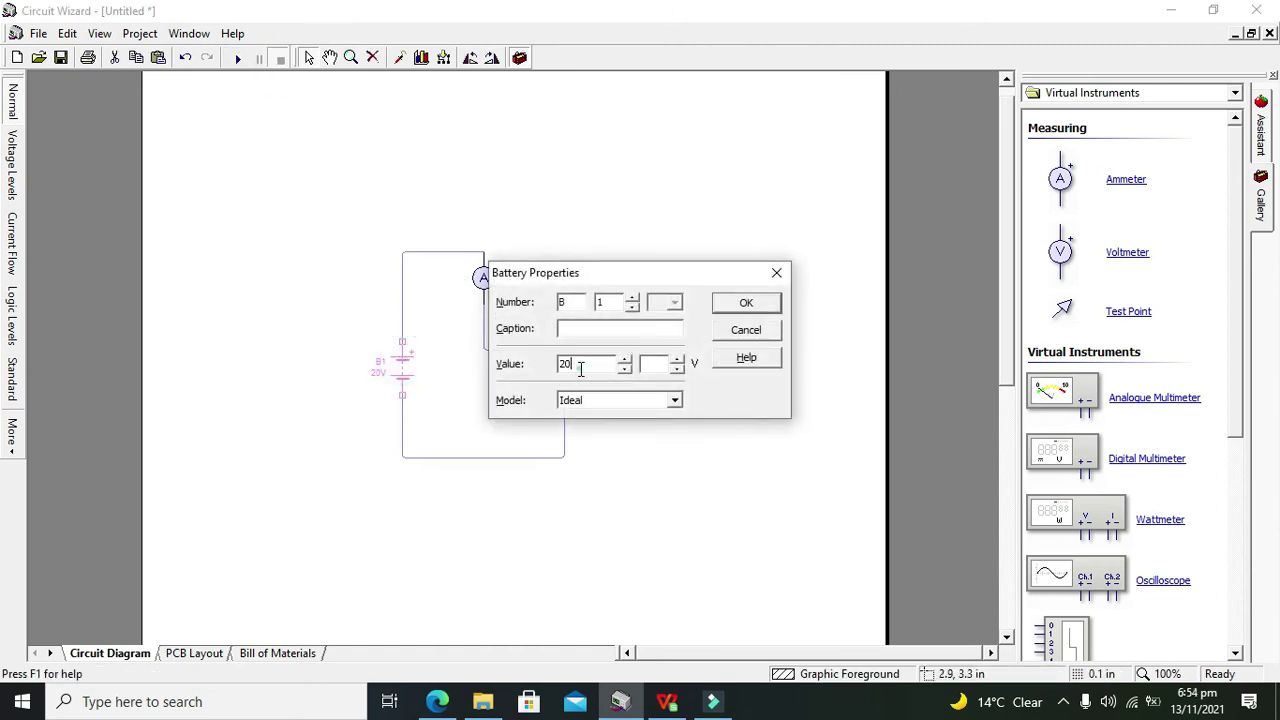
text(8)
click(728, 304)
click(233, 57)
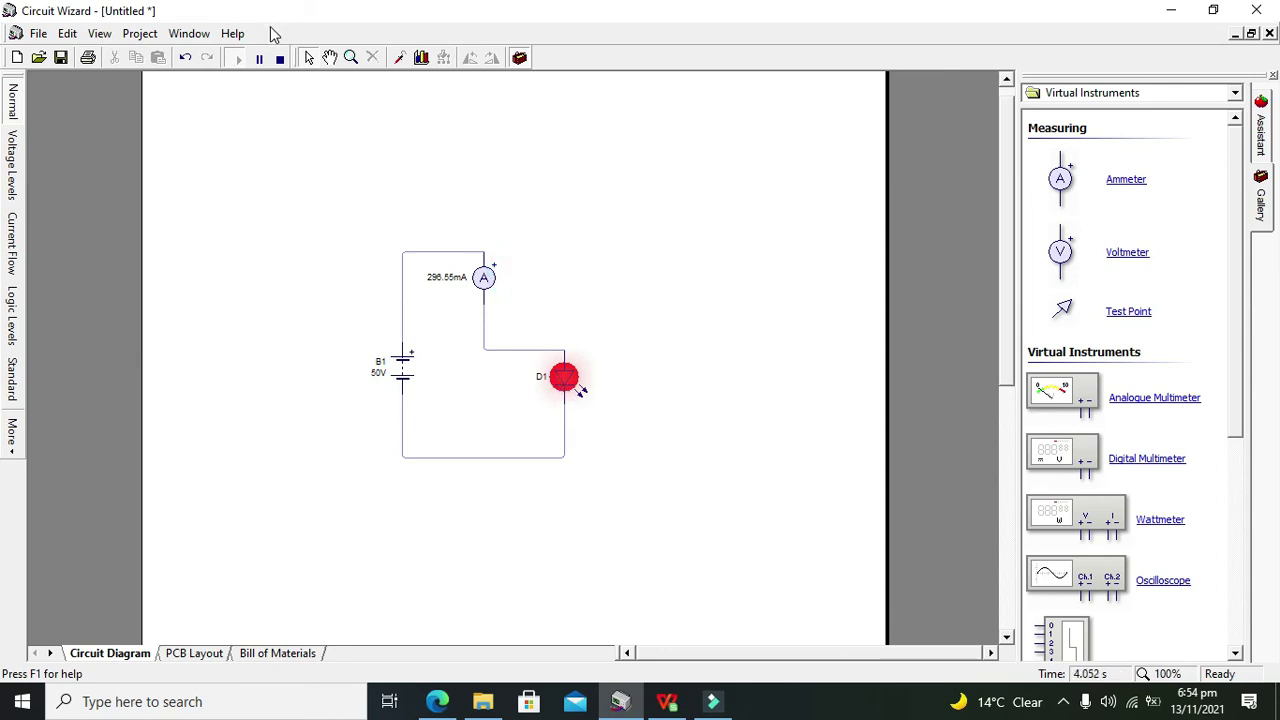
Stop the simulation and set battery B1 back to 9V
click(280, 57)
click(398, 380)
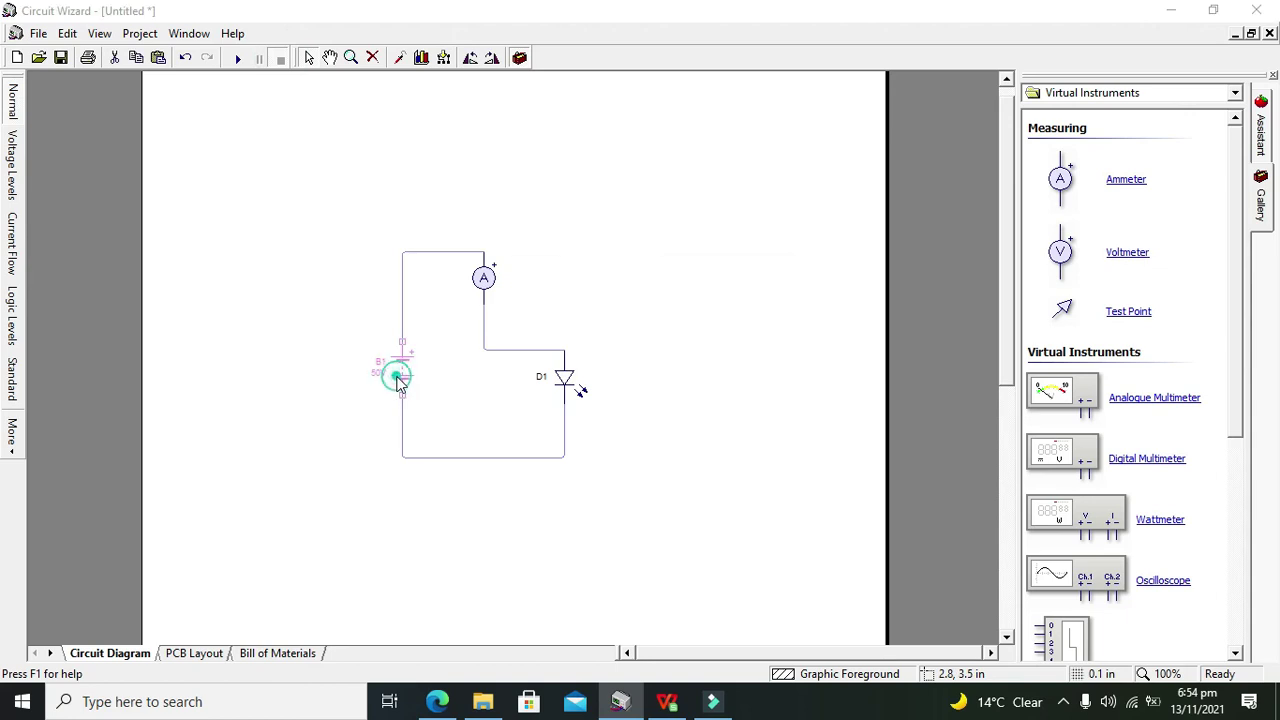
double_click(398, 380)
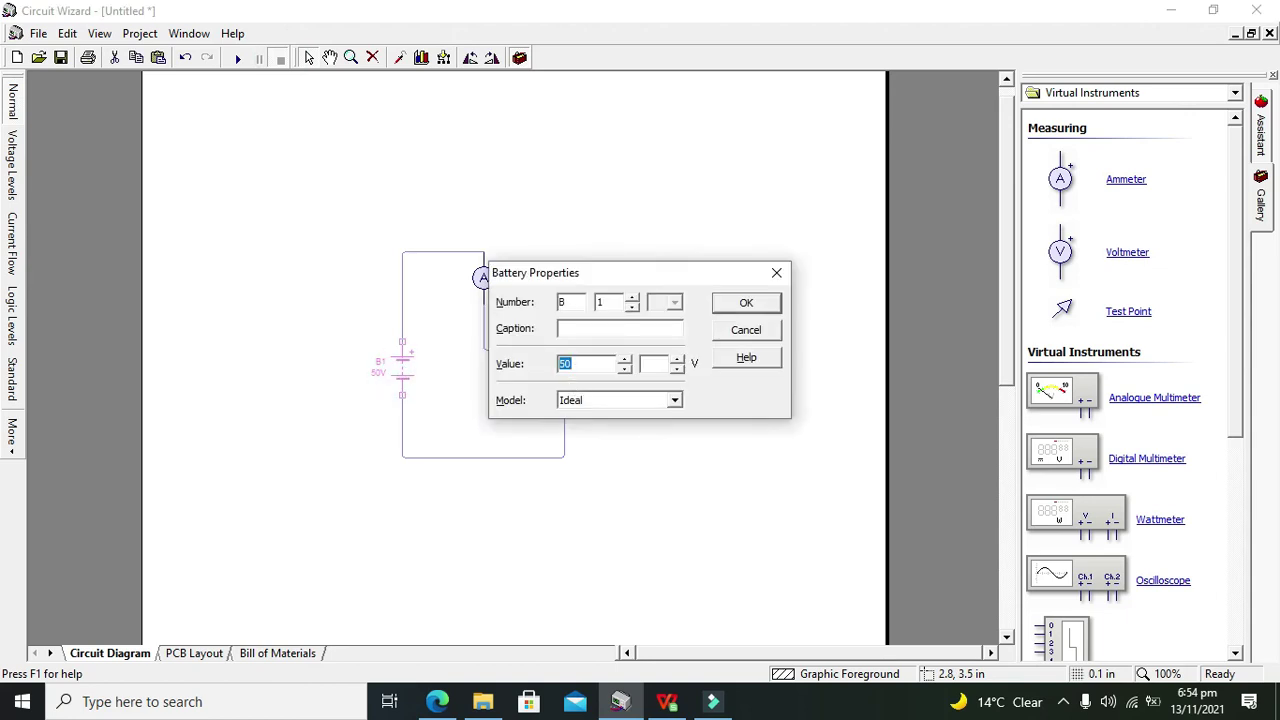
click(748, 313)
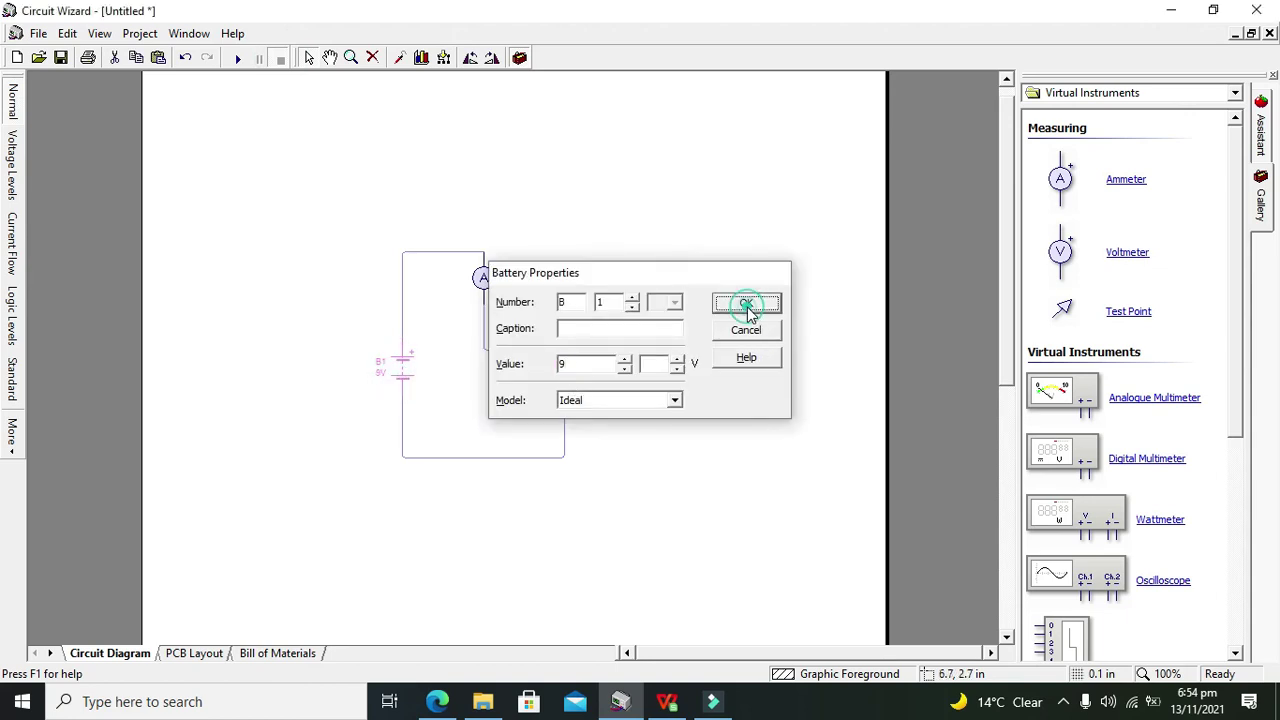
Delete the ammeter-to-D1 wire and place a horizontal 1K resistor in the gap
click(488, 332)
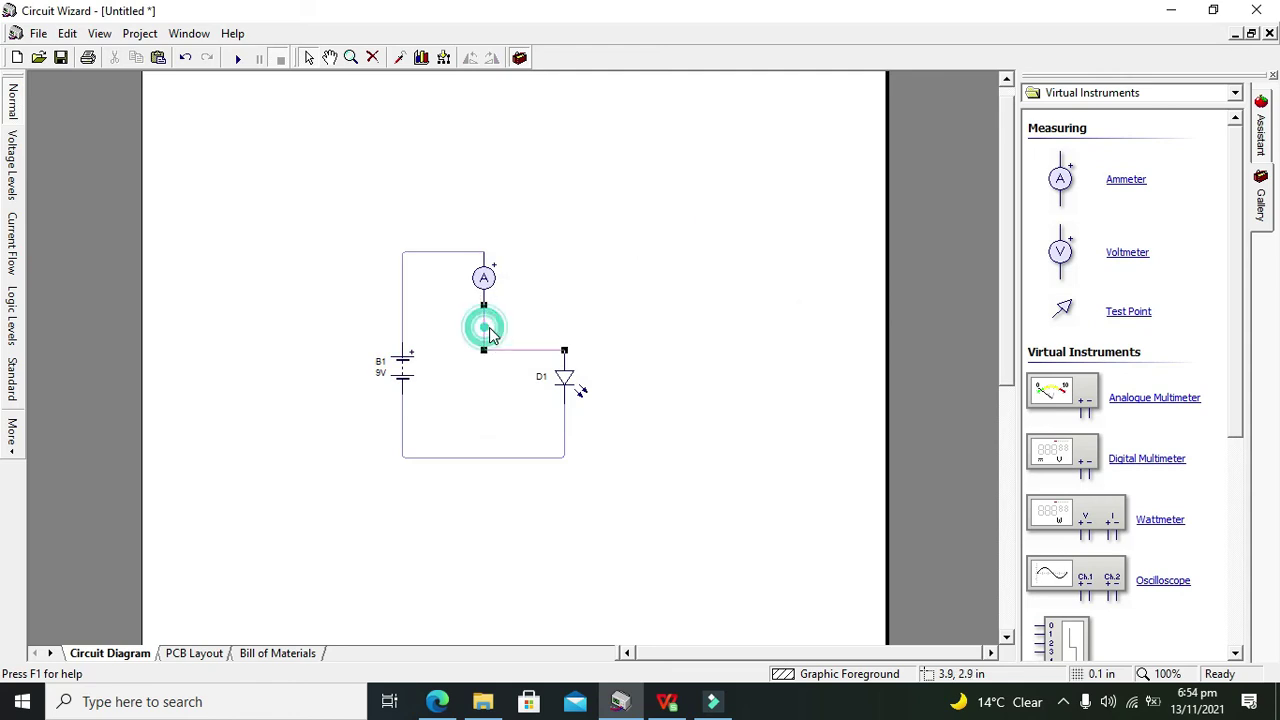
key(Delete)
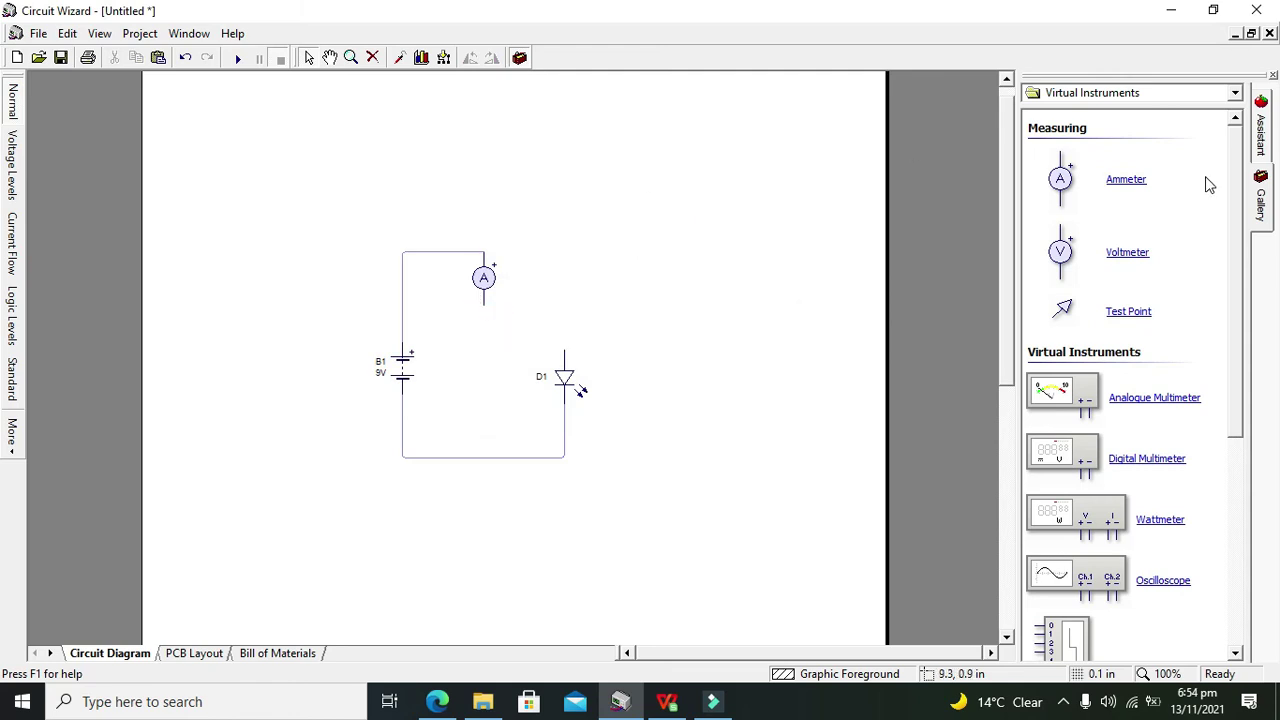
click(1182, 96)
click(1178, 120)
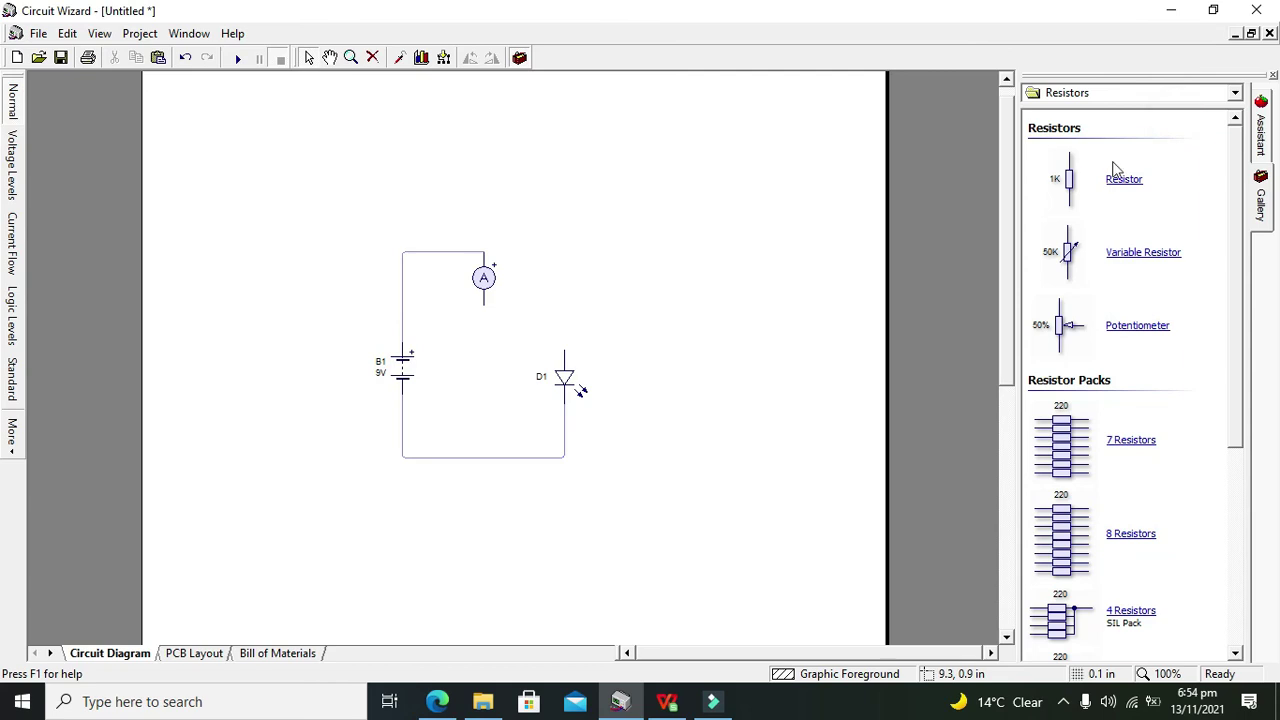
drag(1069, 178, 520, 335)
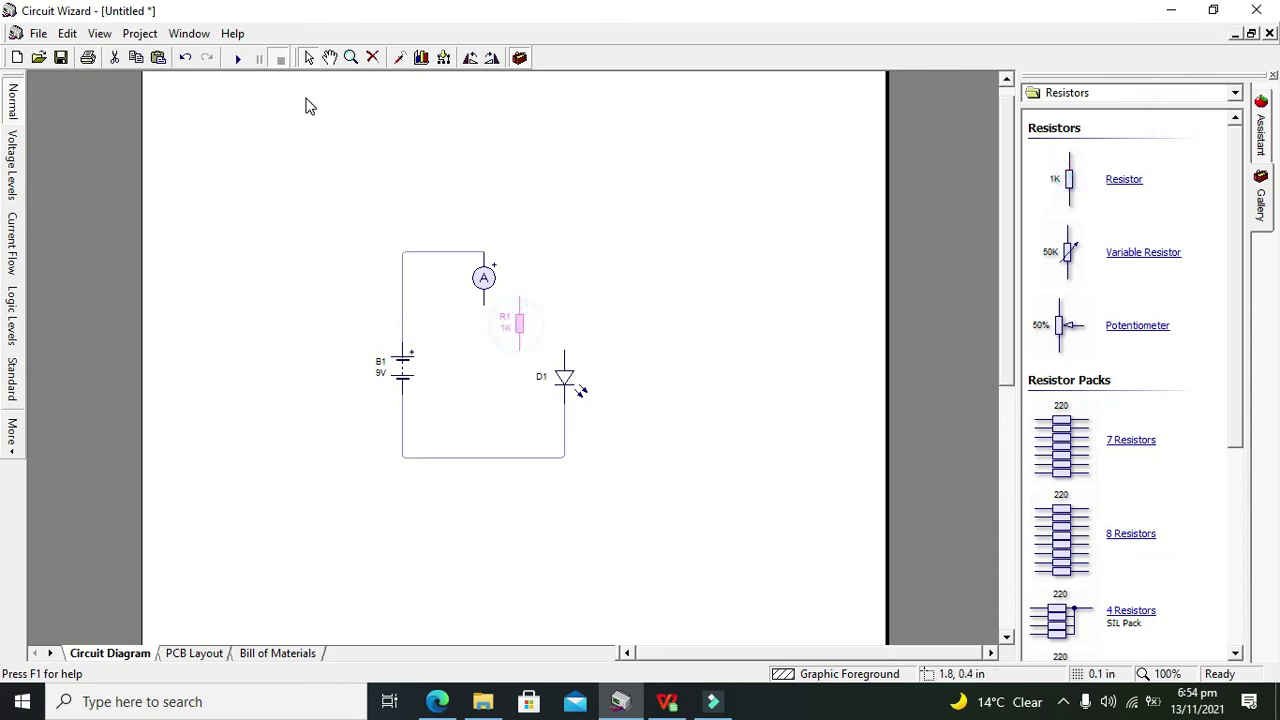
click(475, 60)
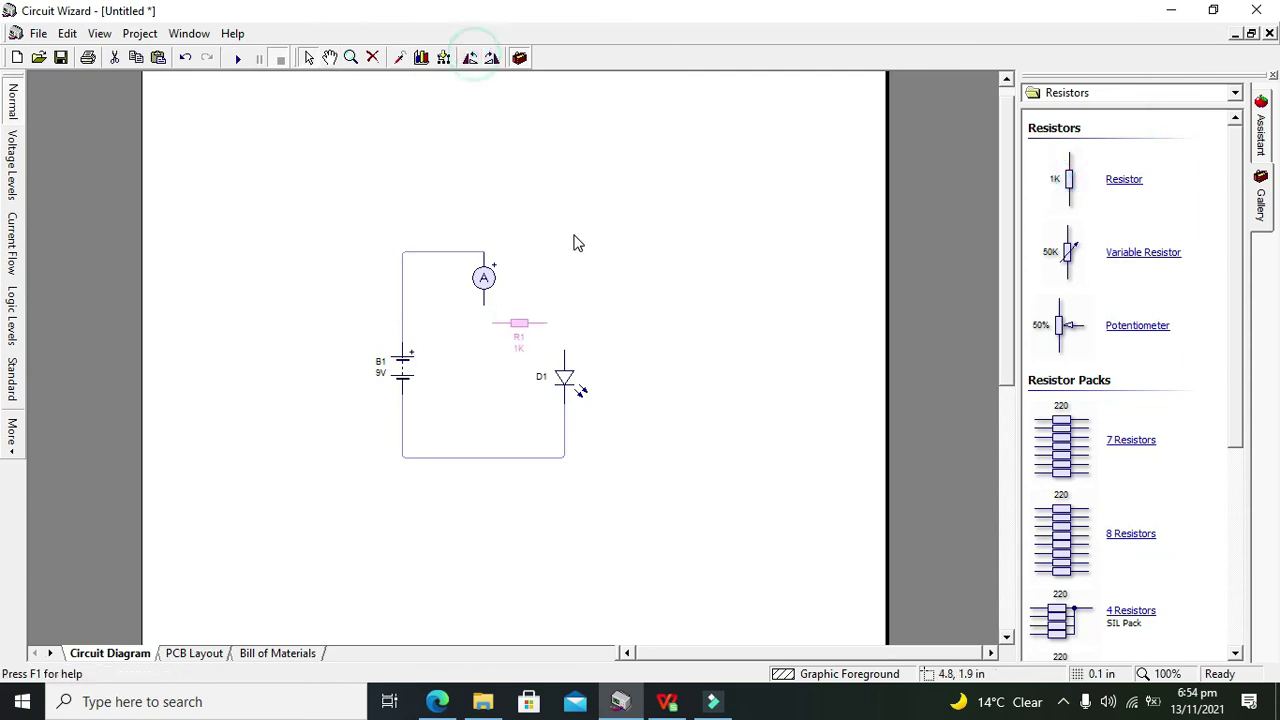
click(571, 234)
Wire the resistor between the ammeter and D1, then simulate to read 7.02mA with D1 lit
drag(547, 323, 563, 351)
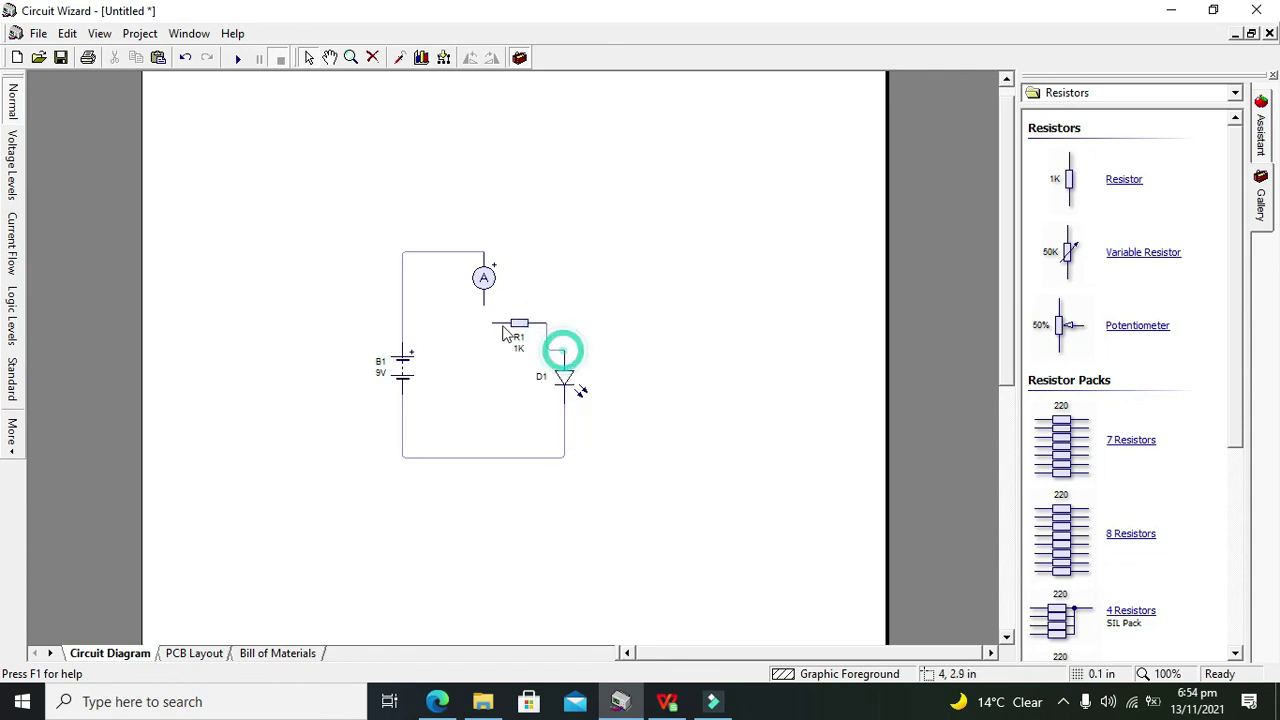
click(483, 305)
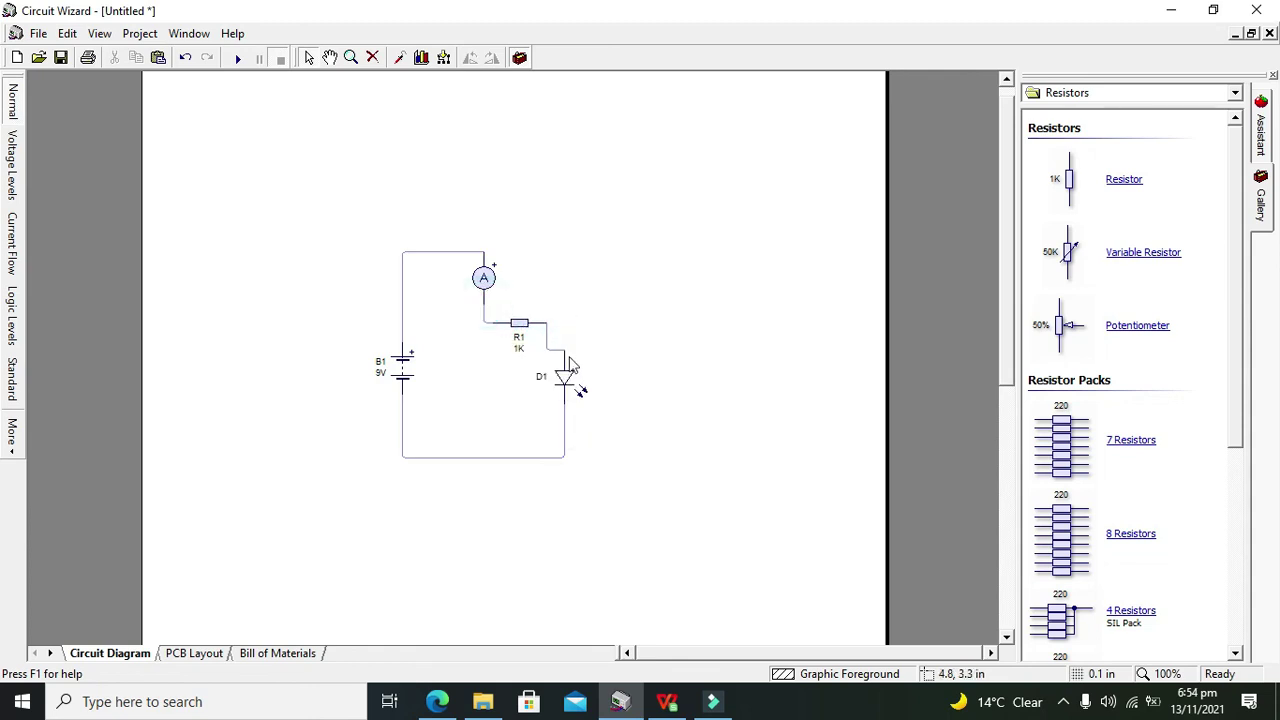
drag(547, 336, 564, 336)
click(574, 314)
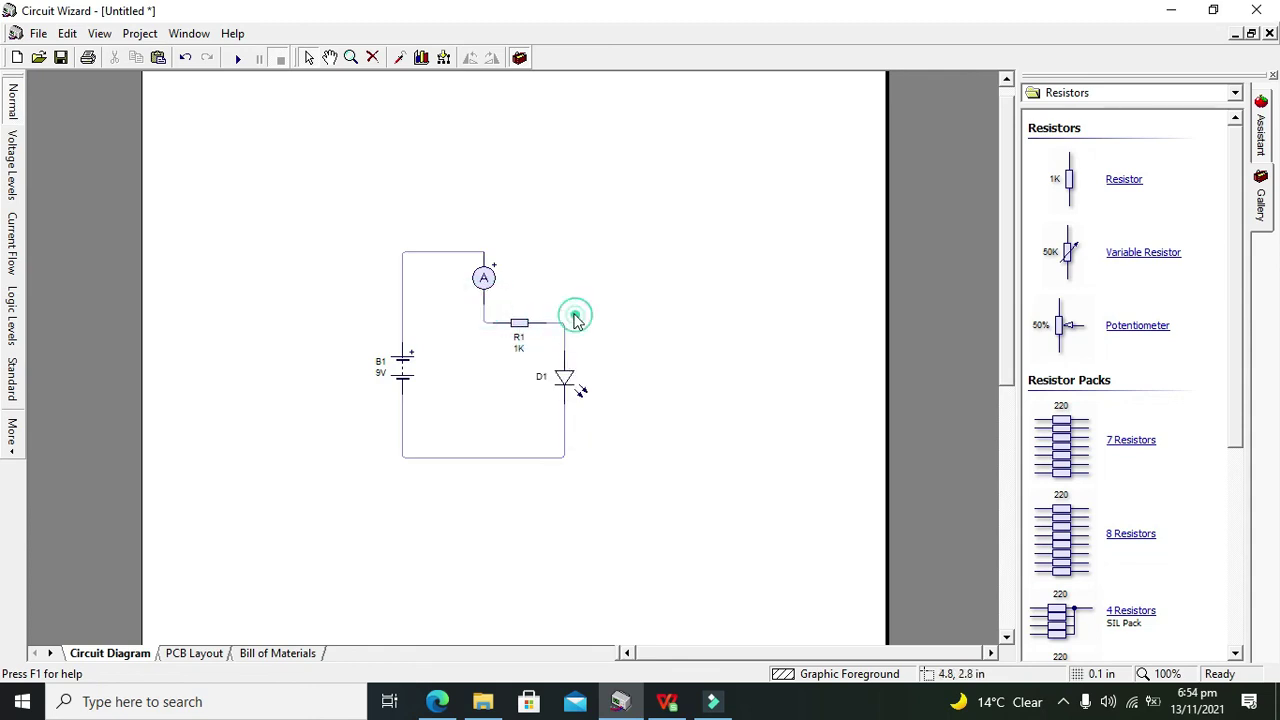
click(239, 58)
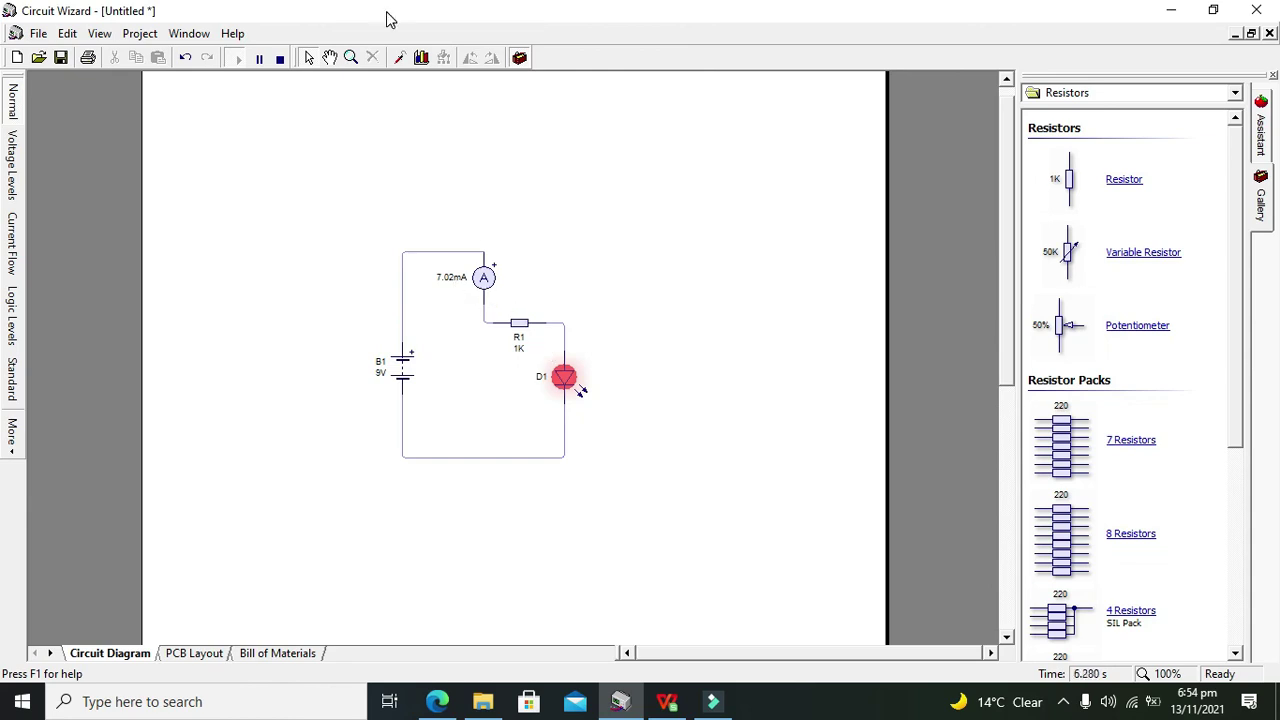
Change resistor R1 from kilohms to 220 Ω and rerun the simulation, giving 21.16mA with LED D1 lit
click(280, 58)
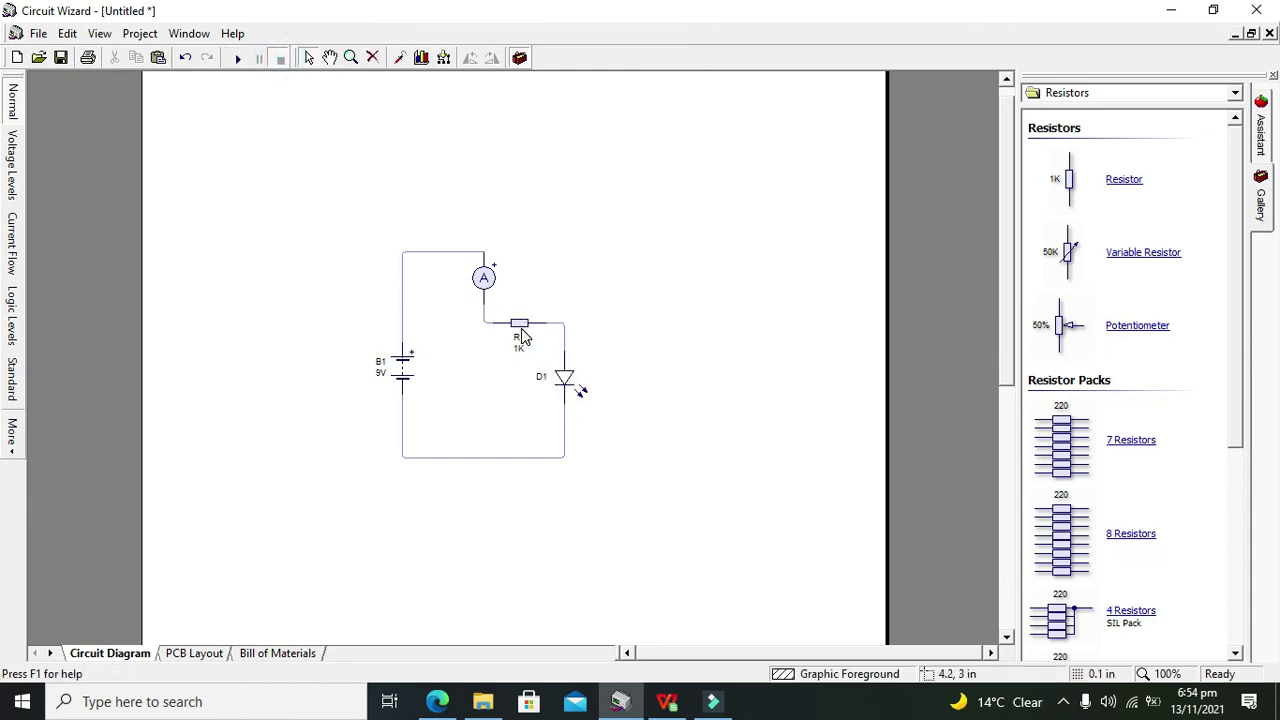
double_click(521, 326)
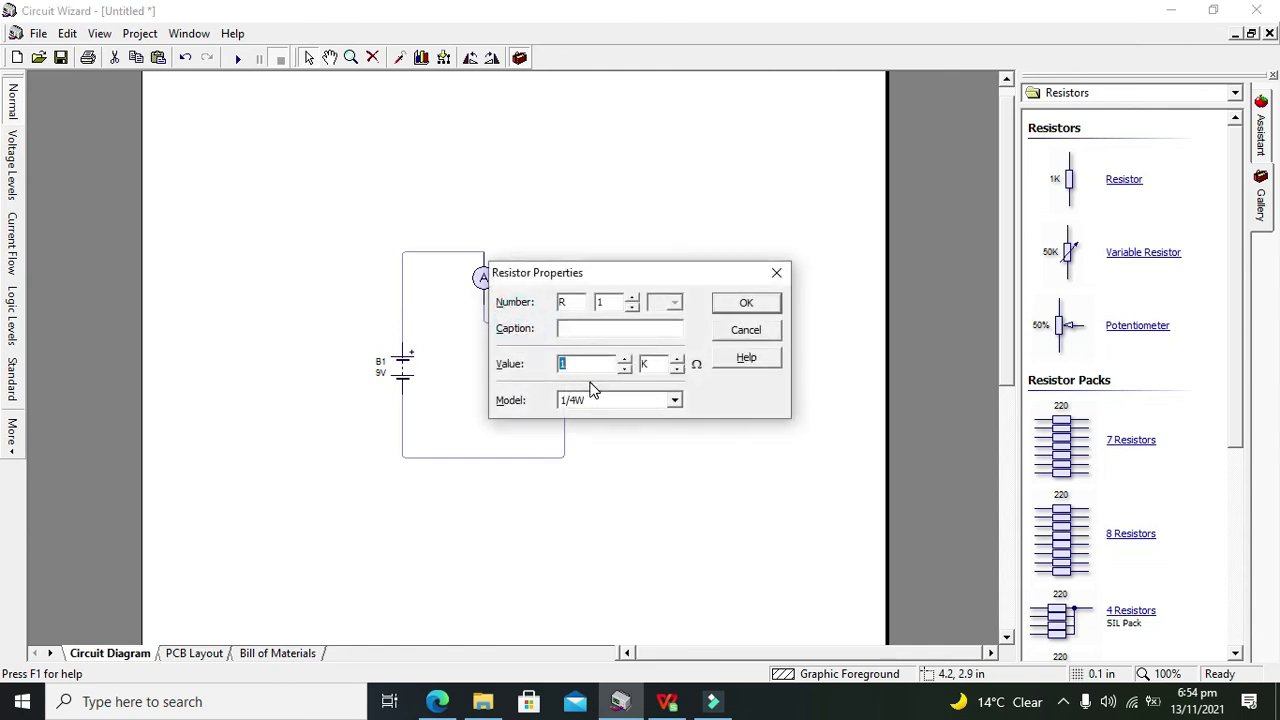
text(220)
click(678, 369)
click(746, 302)
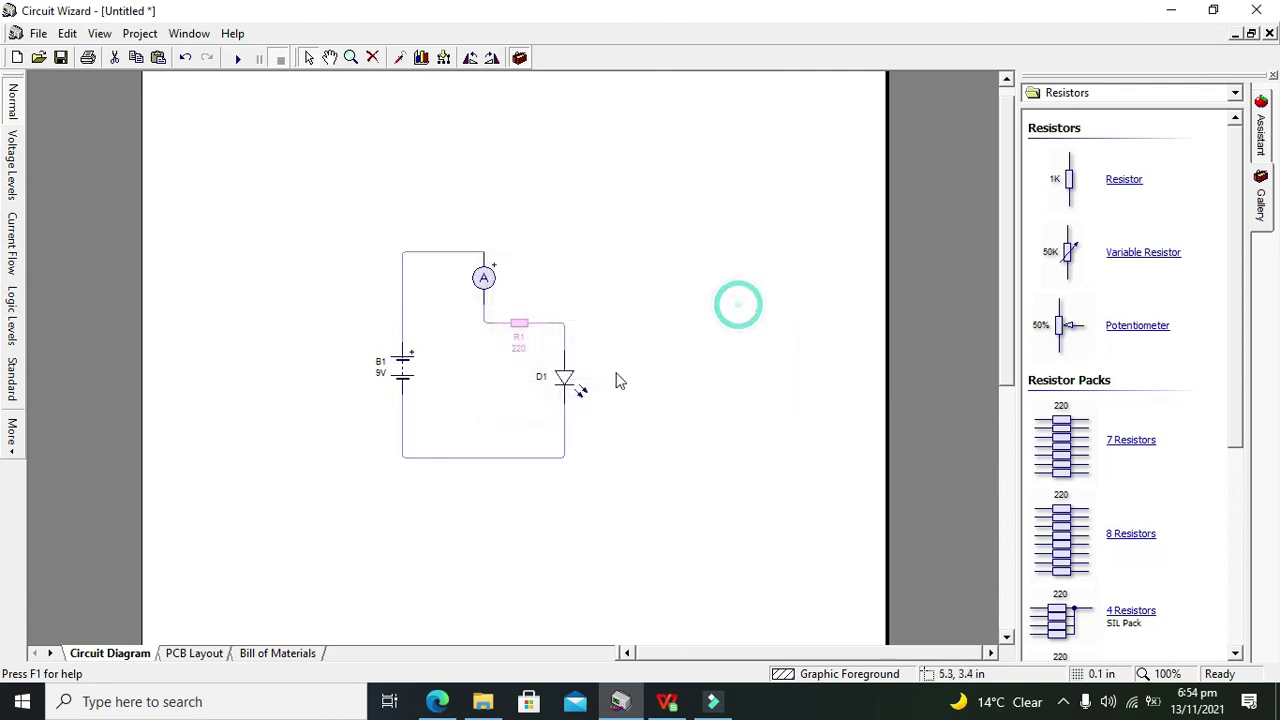
click(544, 256)
click(237, 58)
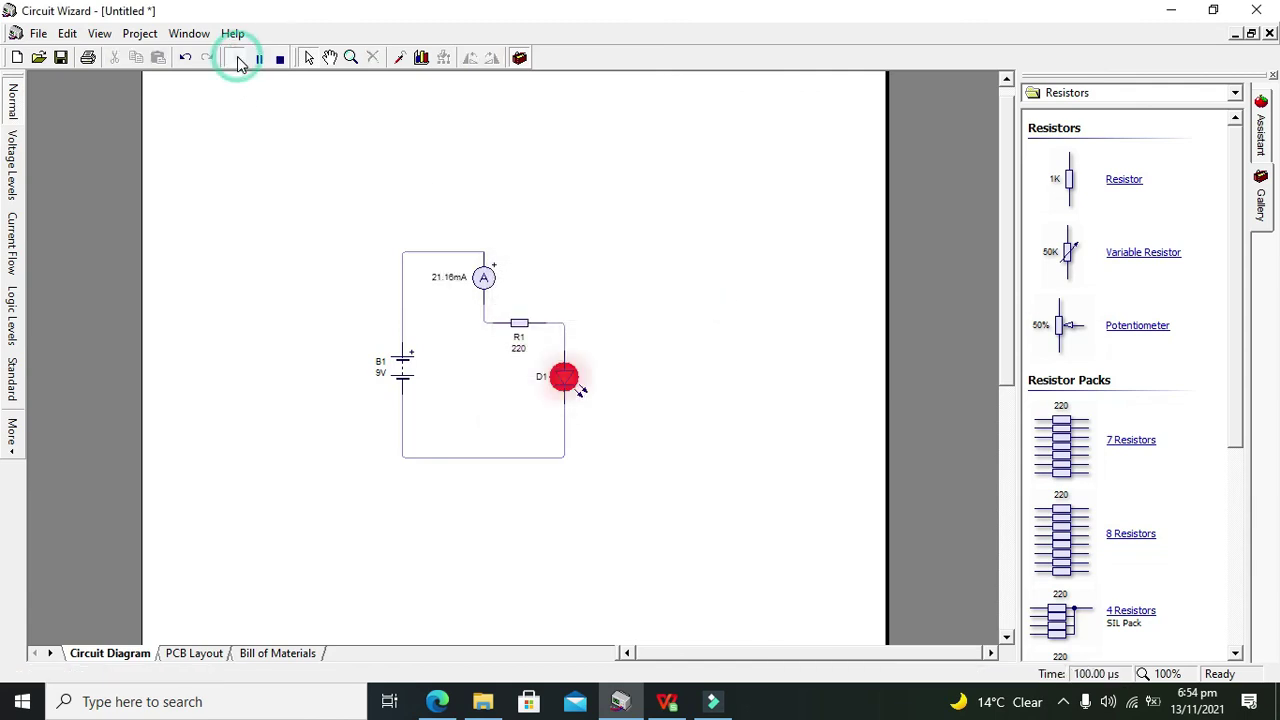